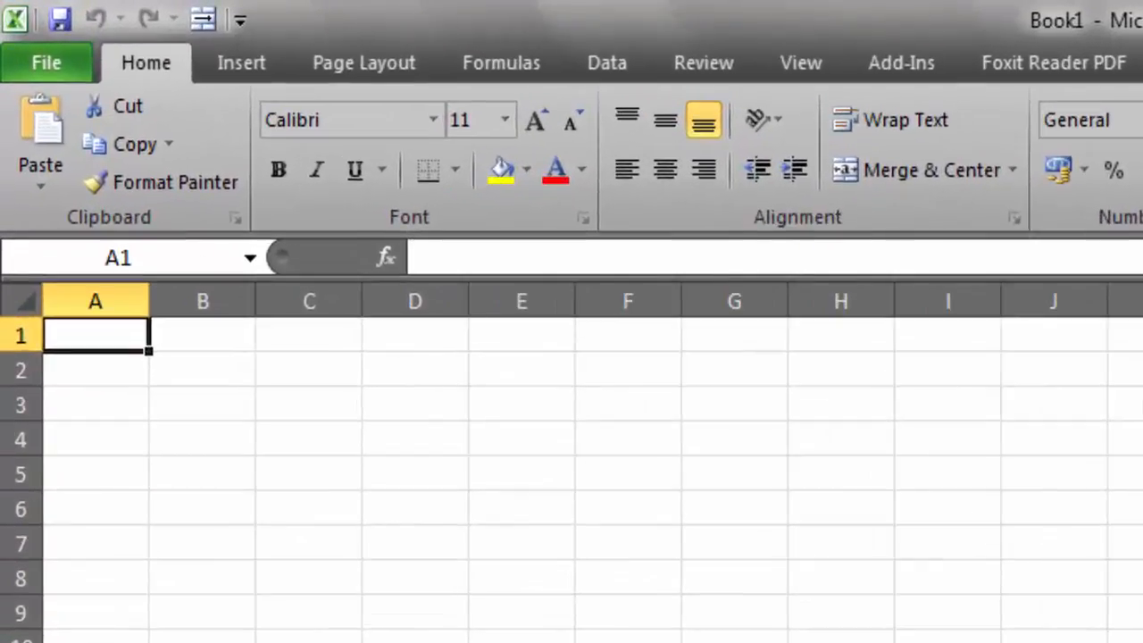
Step: Fill row 1 from column A with a first name, the date 23rd March 2010 and the status present
text(James)
key(Tab)
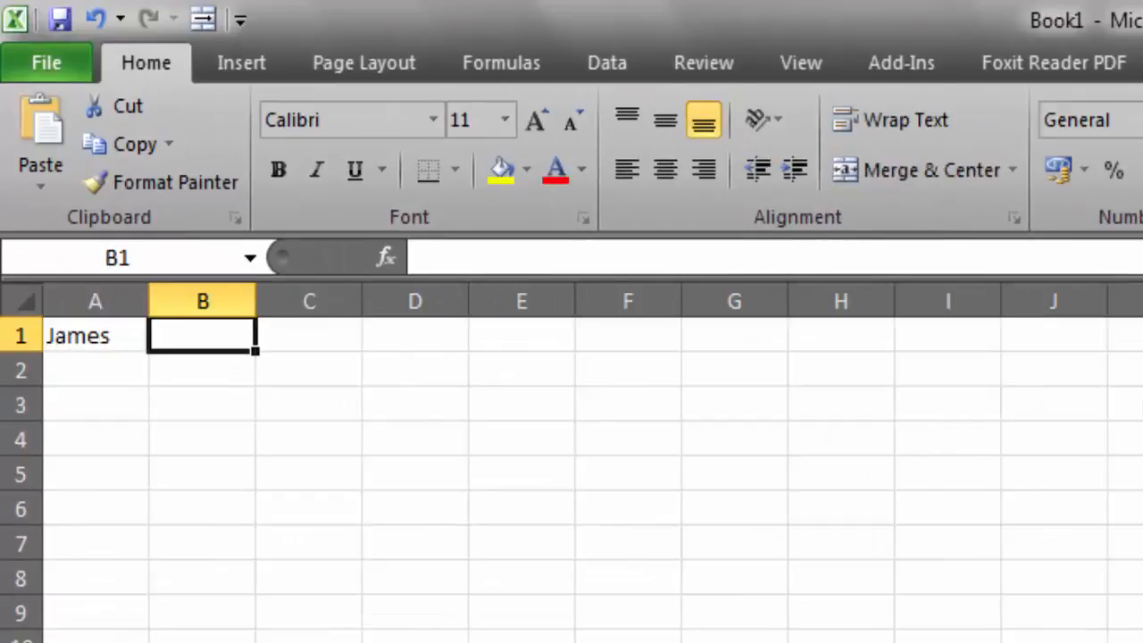
text(2er)
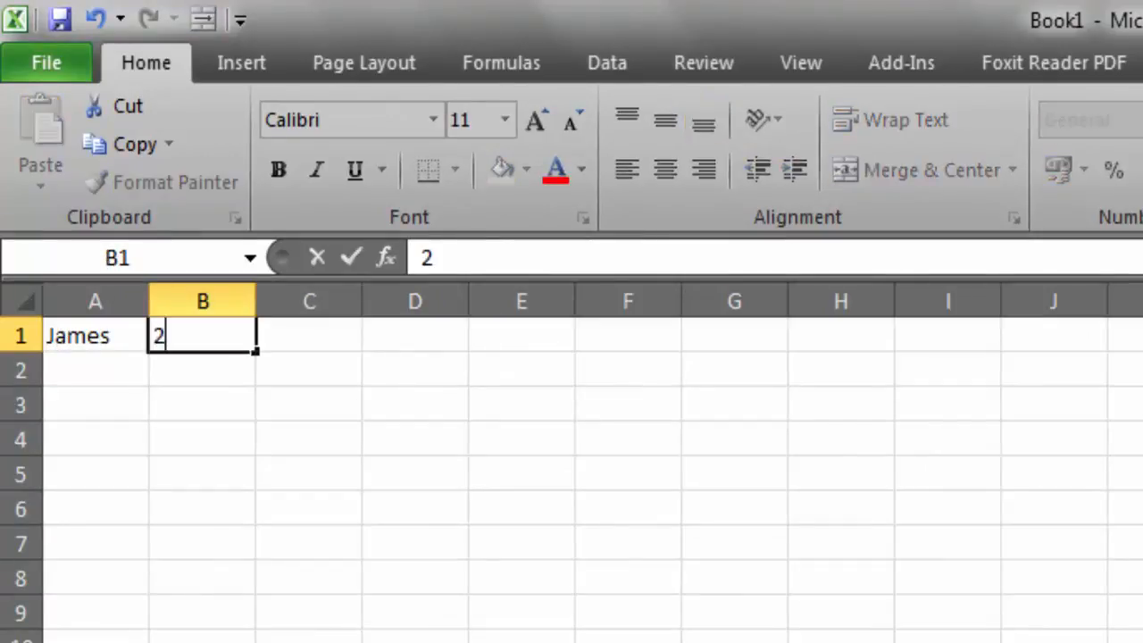
key(BackSpace)
key(BackSpace)
text(3rd March 2010)
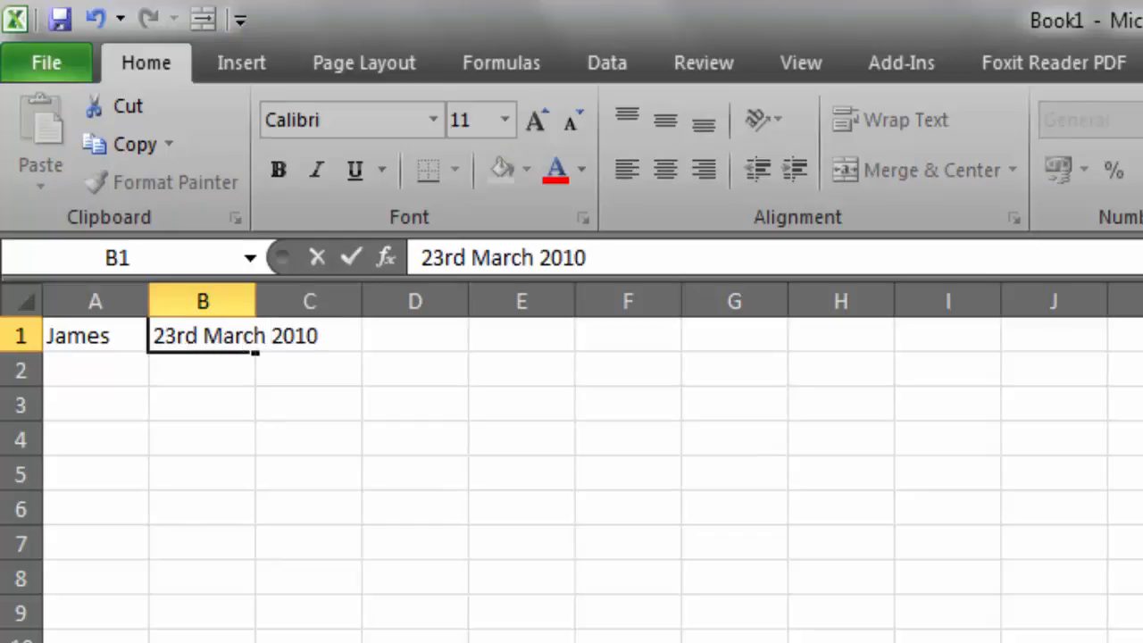
key(Tab)
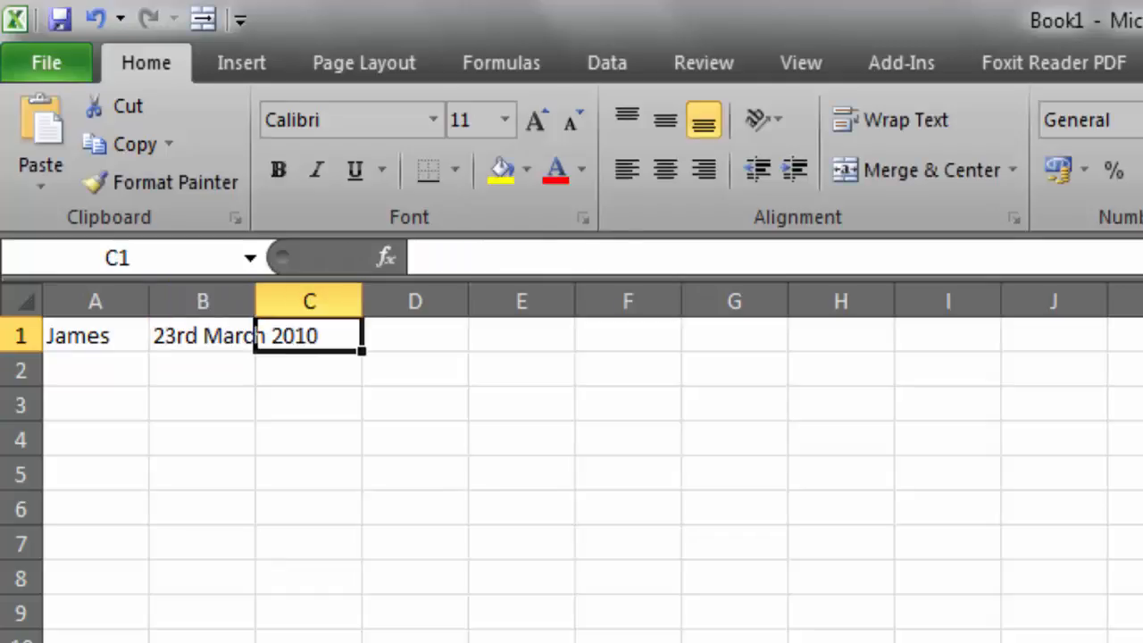
text(present)
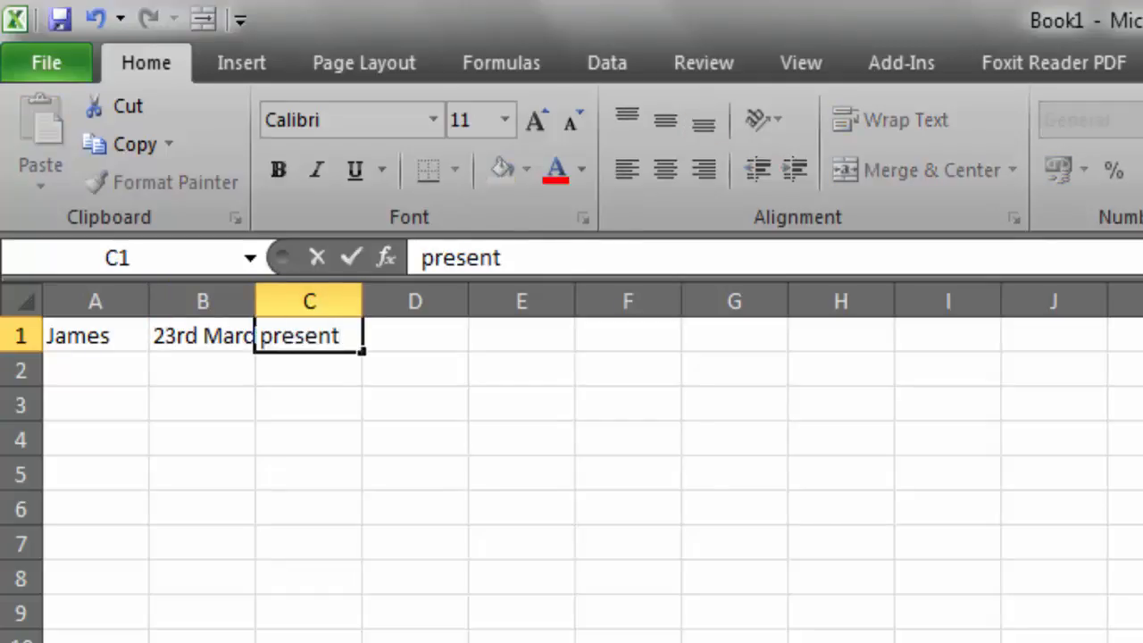
key(Return)
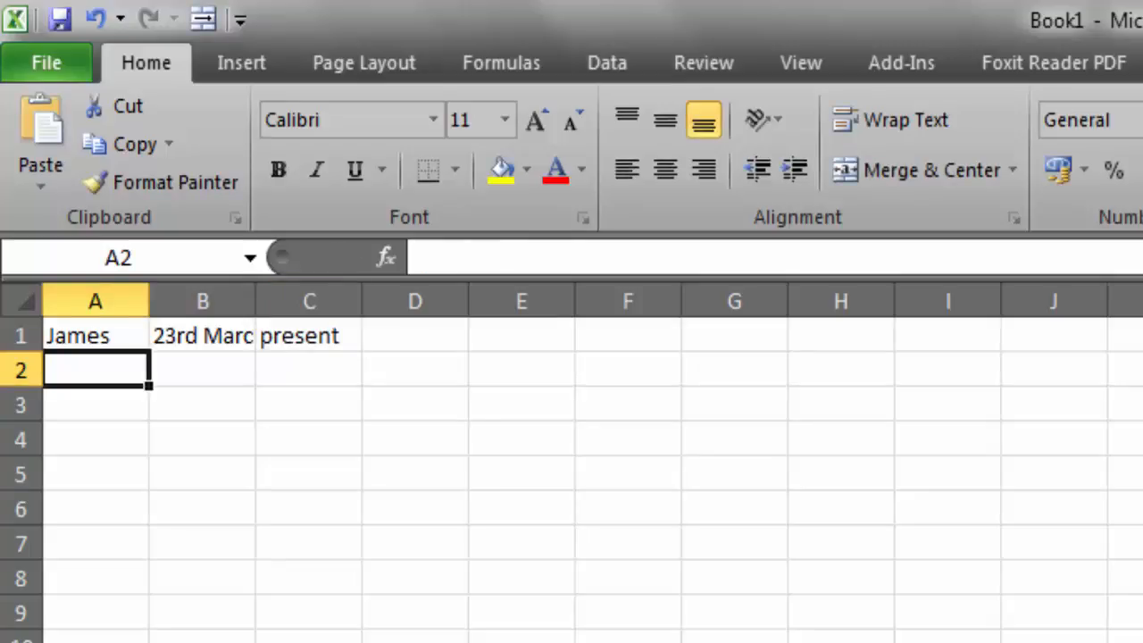
Step: Add a second person's first name in row 2 with 23rd March 2010 and the status present
text(Ruby)
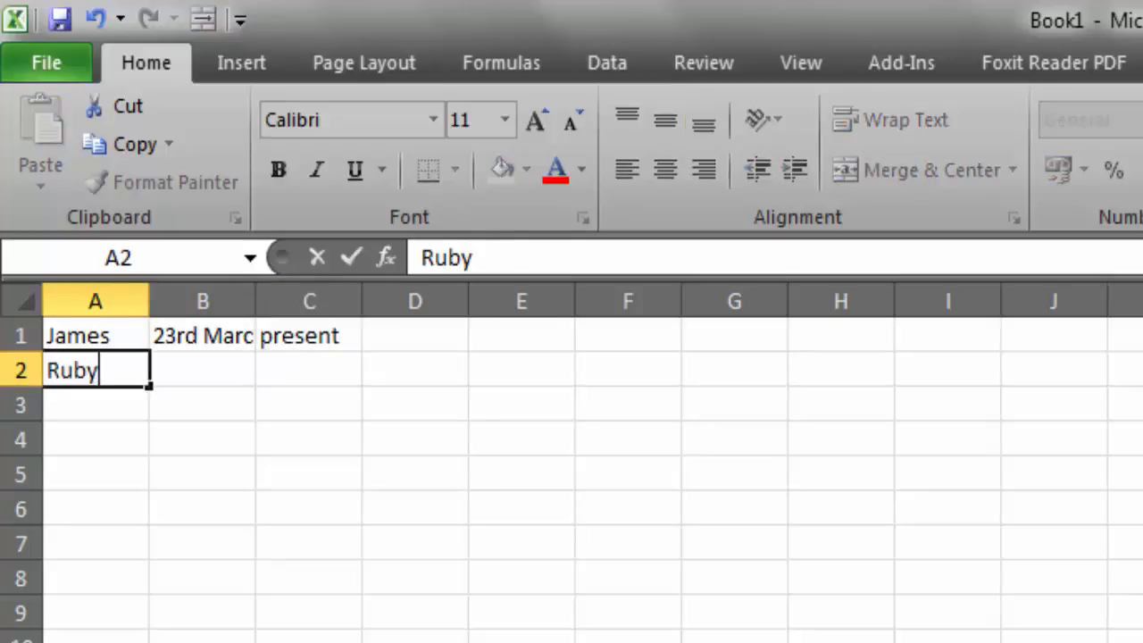
key(Tab)
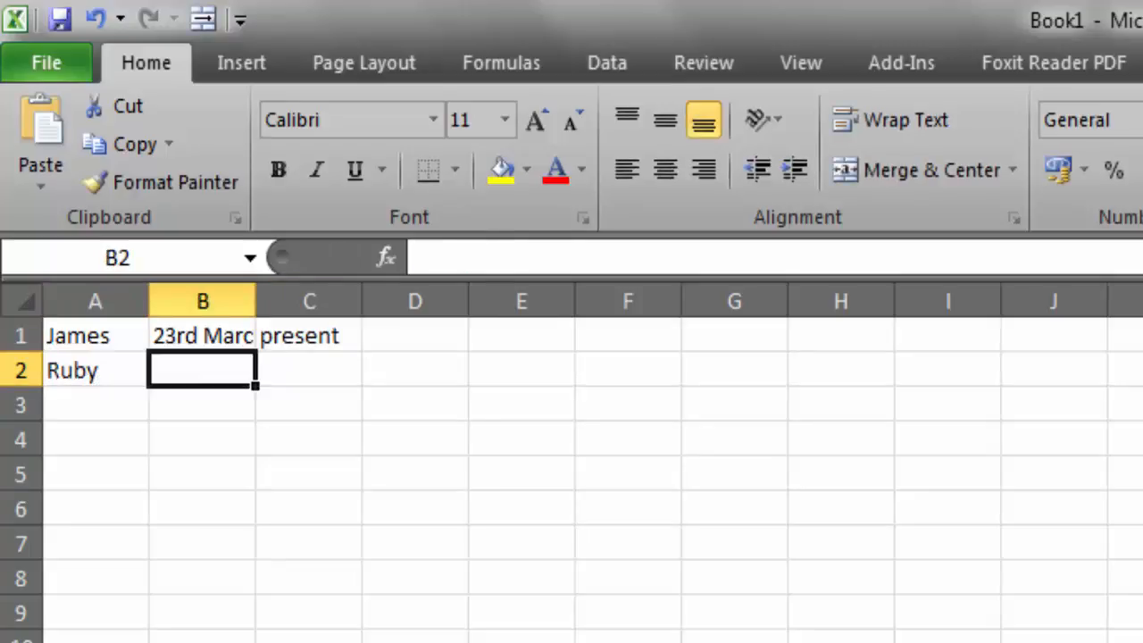
text(23rd March 2010)
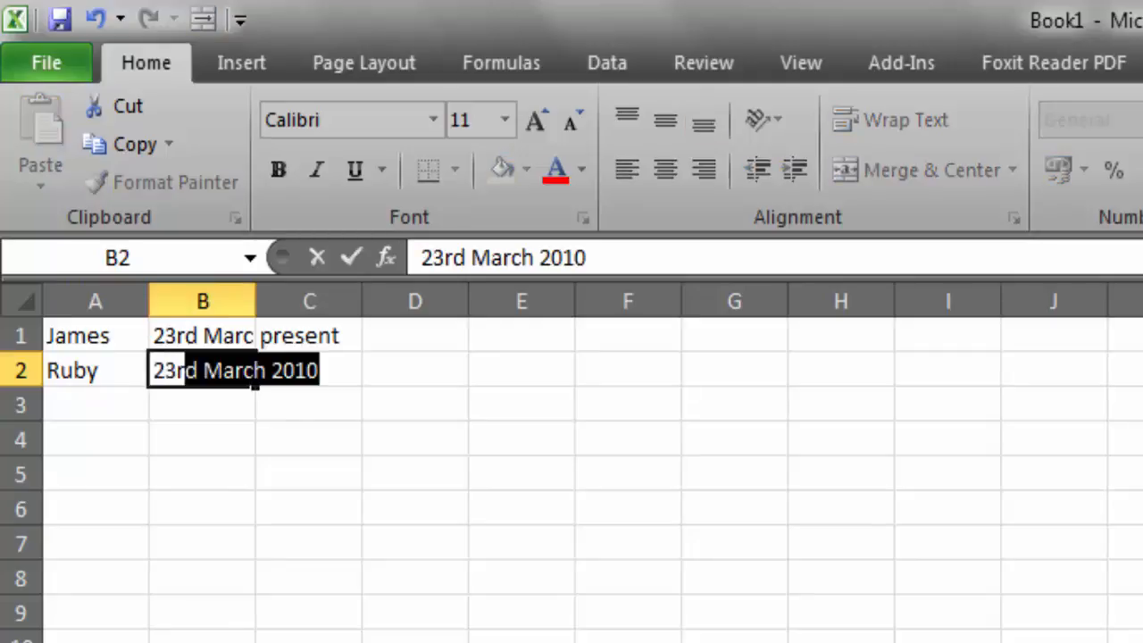
key(Tab)
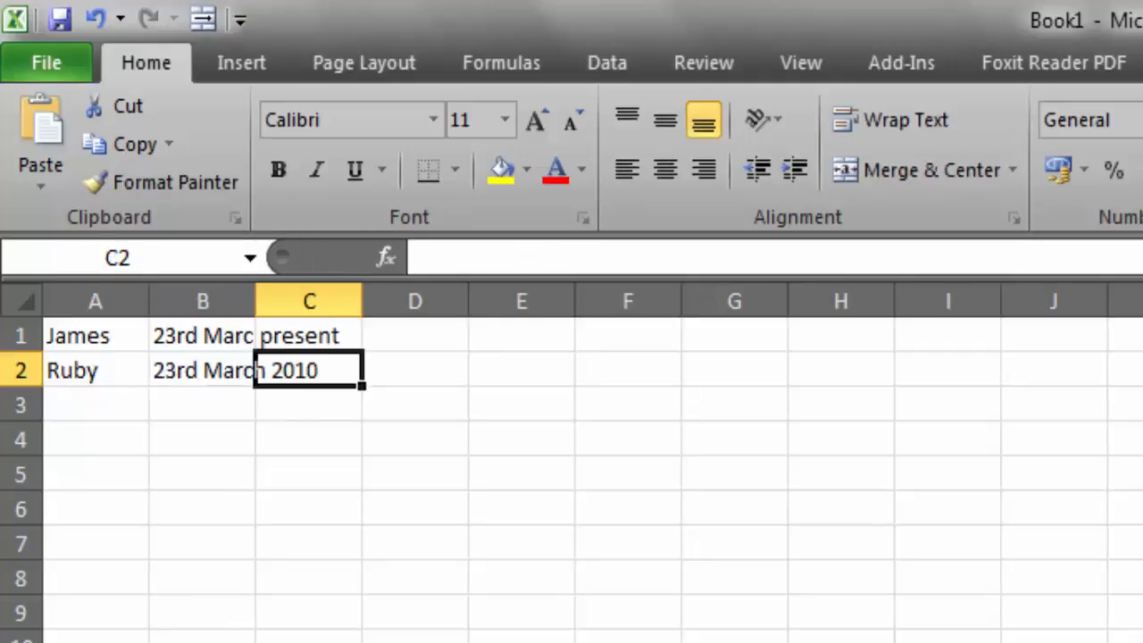
text(P)
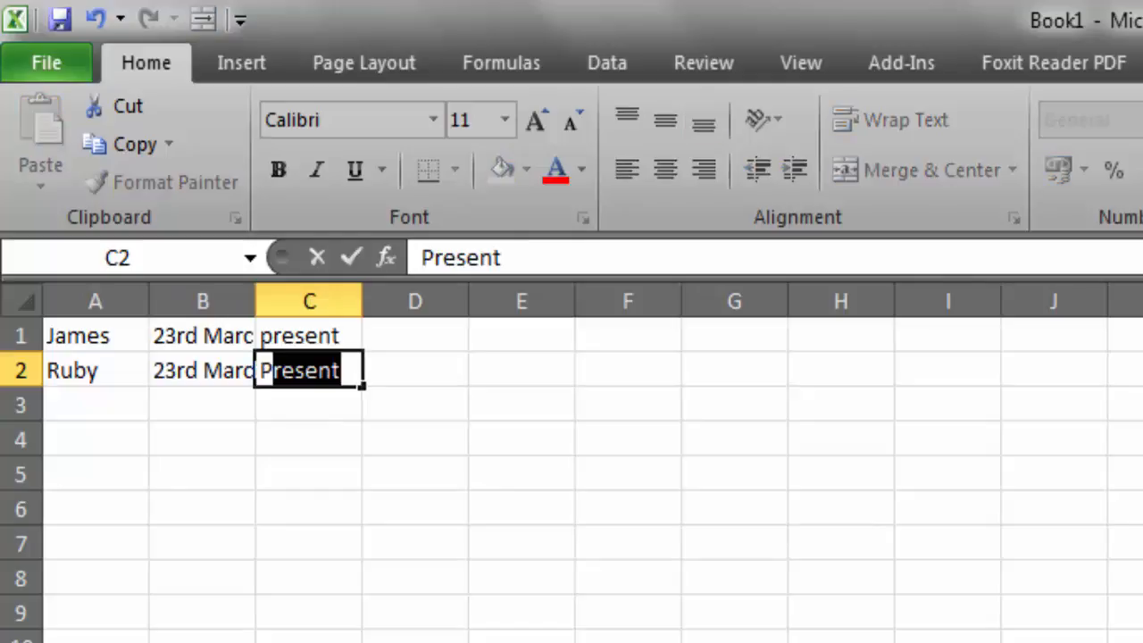
key(BackSpace)
key(BackSpace)
text(present)
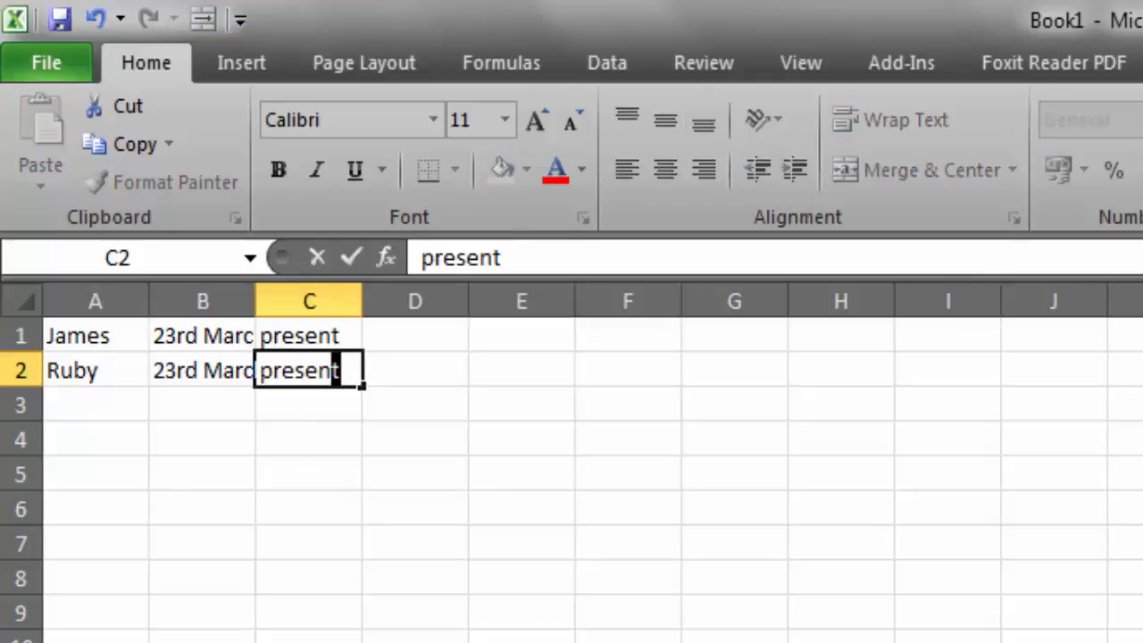
key(Tab)
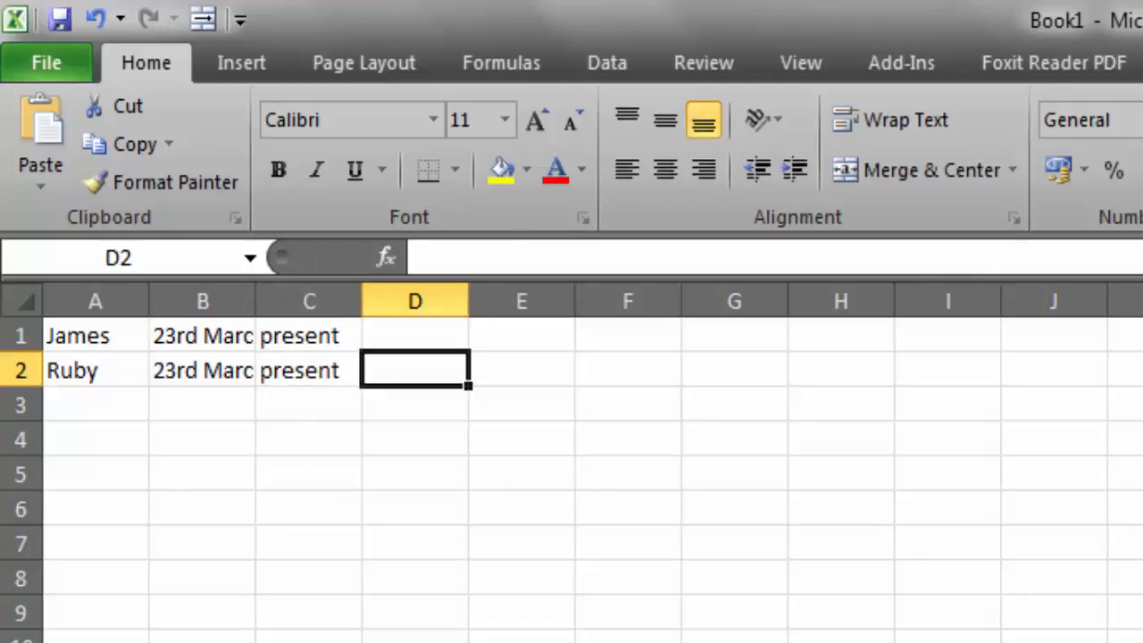
key(Return)
Step: Add a third person's first name in row 3 with 23rd March 2010 and the status Absent
text(Roger)
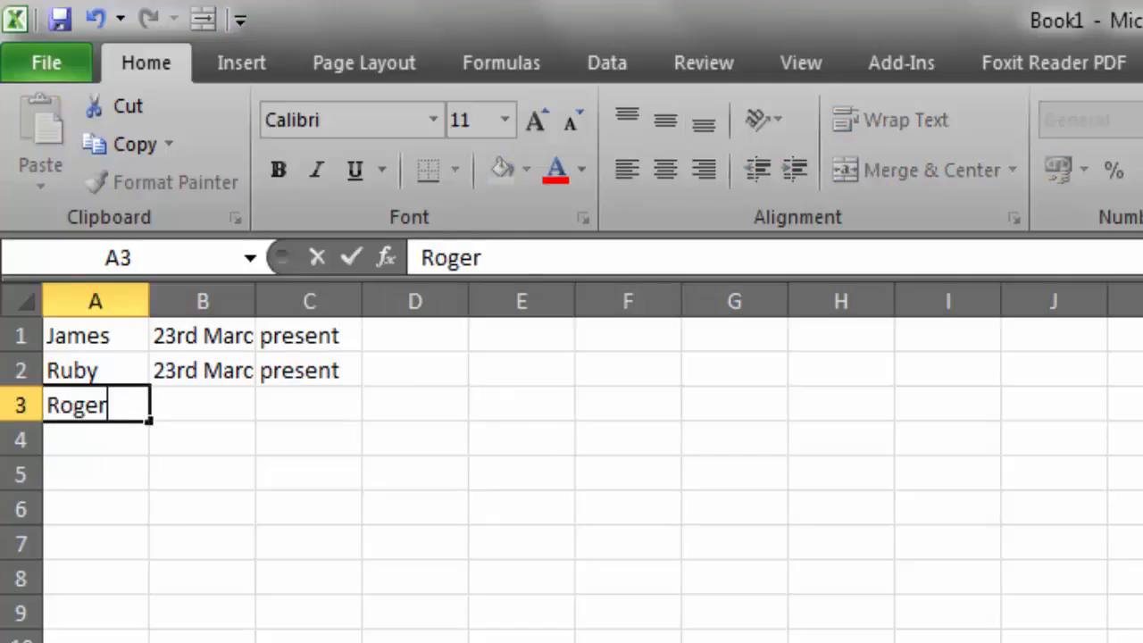
key(Tab)
text(23rd)
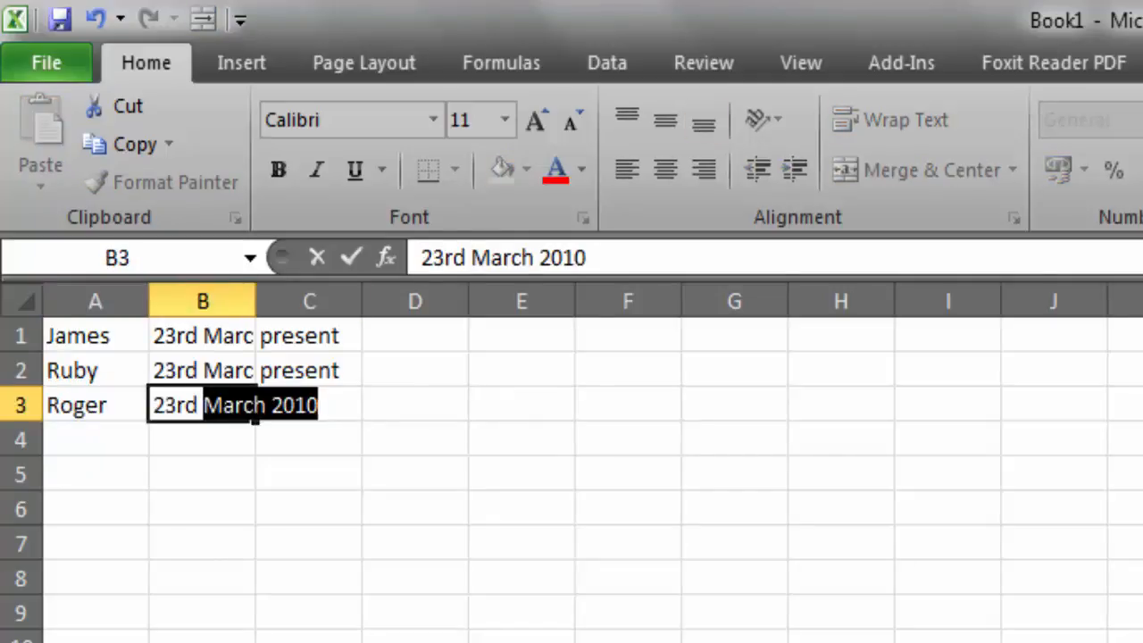
key(Tab)
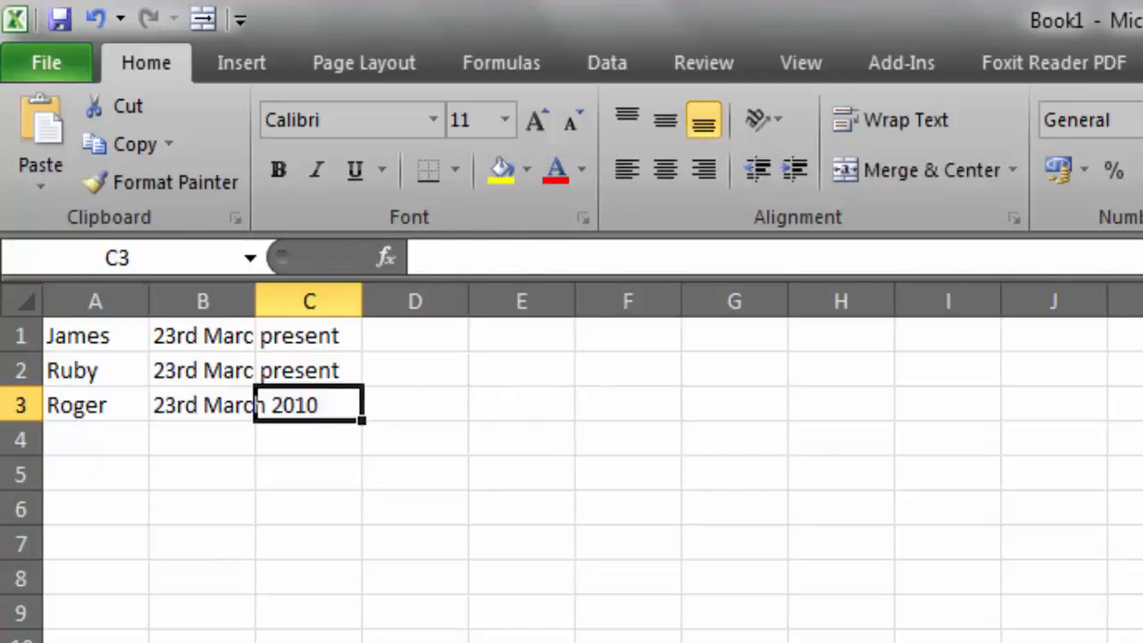
text(Absent)
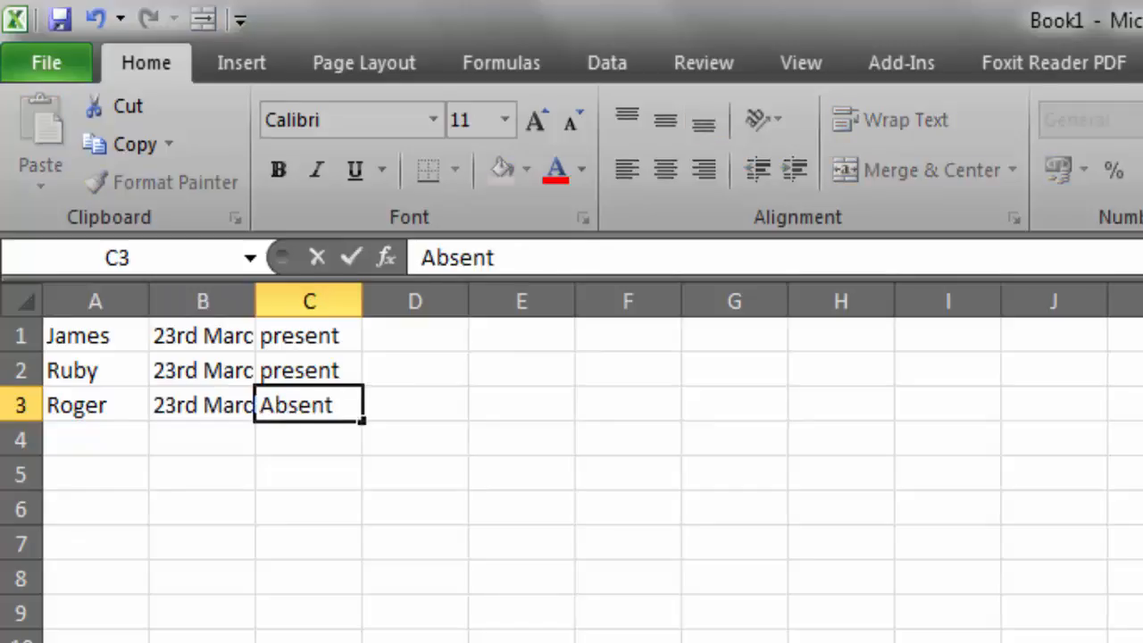
text(3)
key(BackSpace)
key(Return)
Step: Add a fourth person's first name in row 4 with 23rd March 2010 and the status present
text(C)
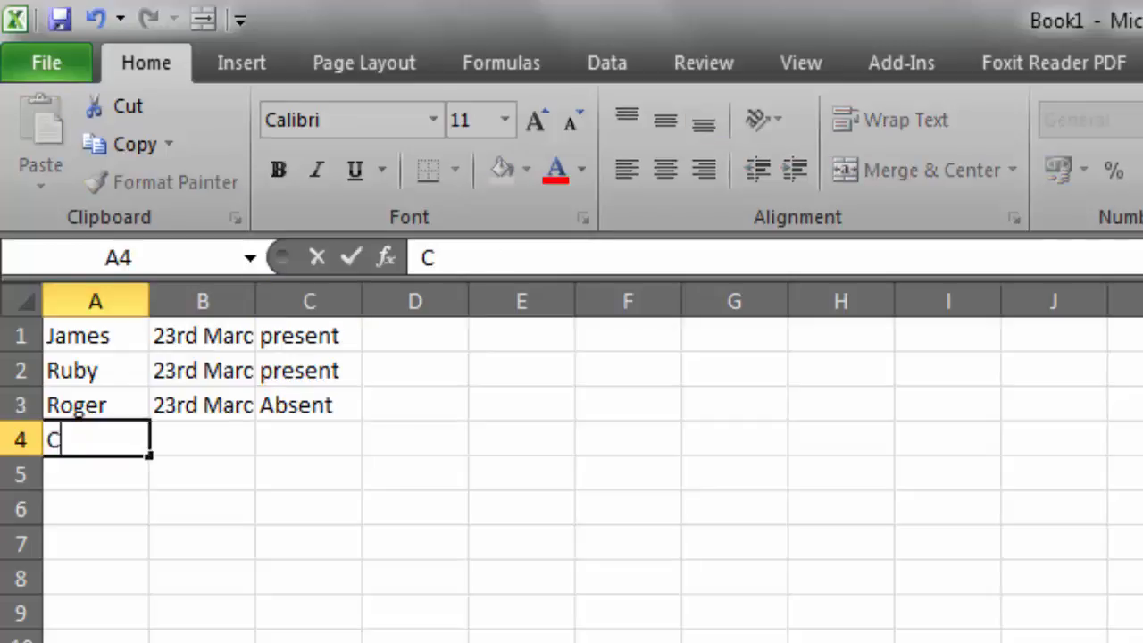
text(atherine)
key(Tab)
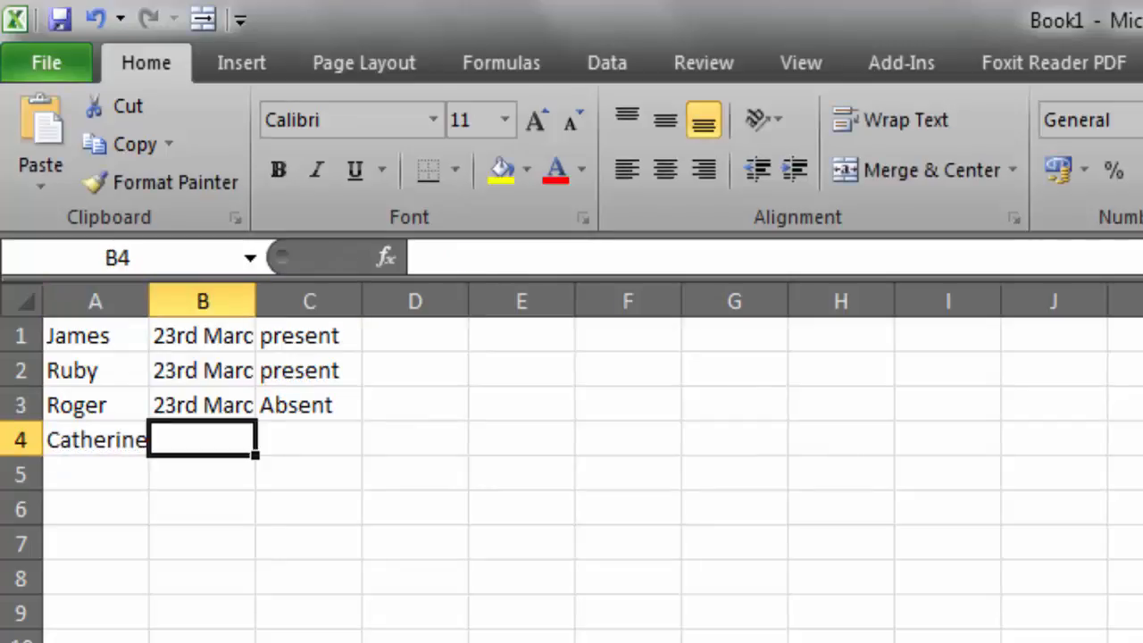
text(2r)
key(BackSpace)
text(3)
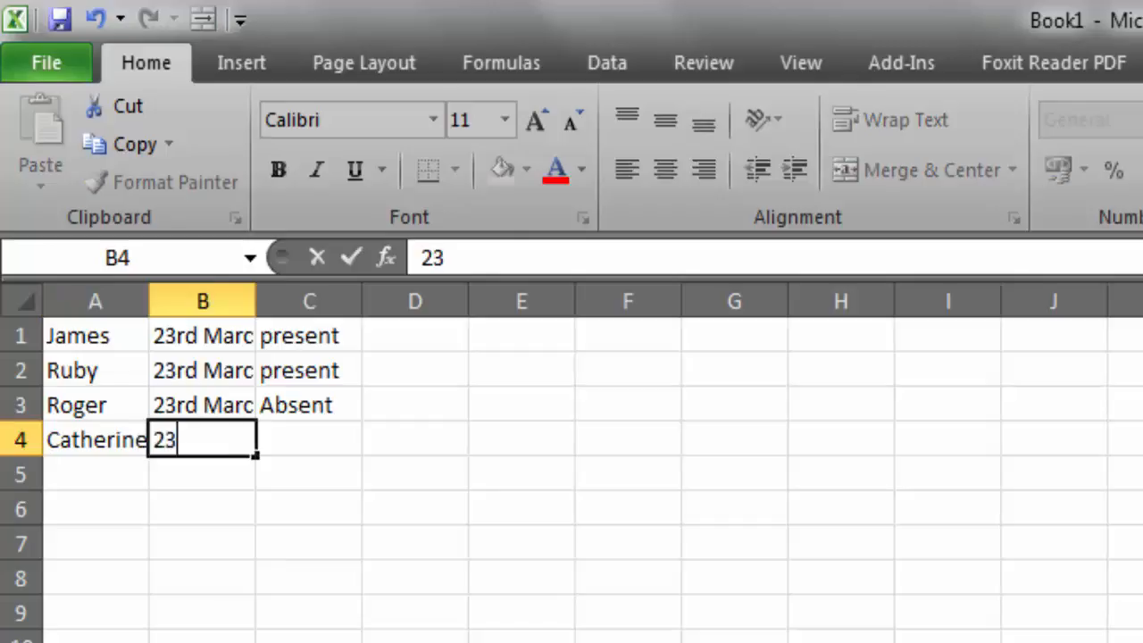
text(rd)
key(Tab)
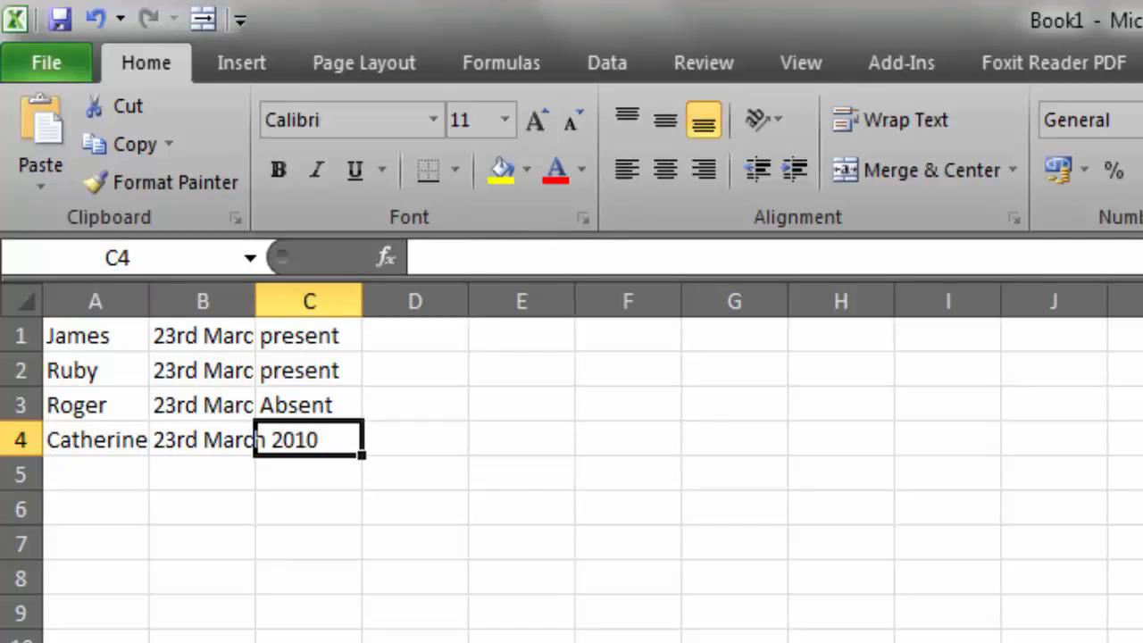
text(Present)
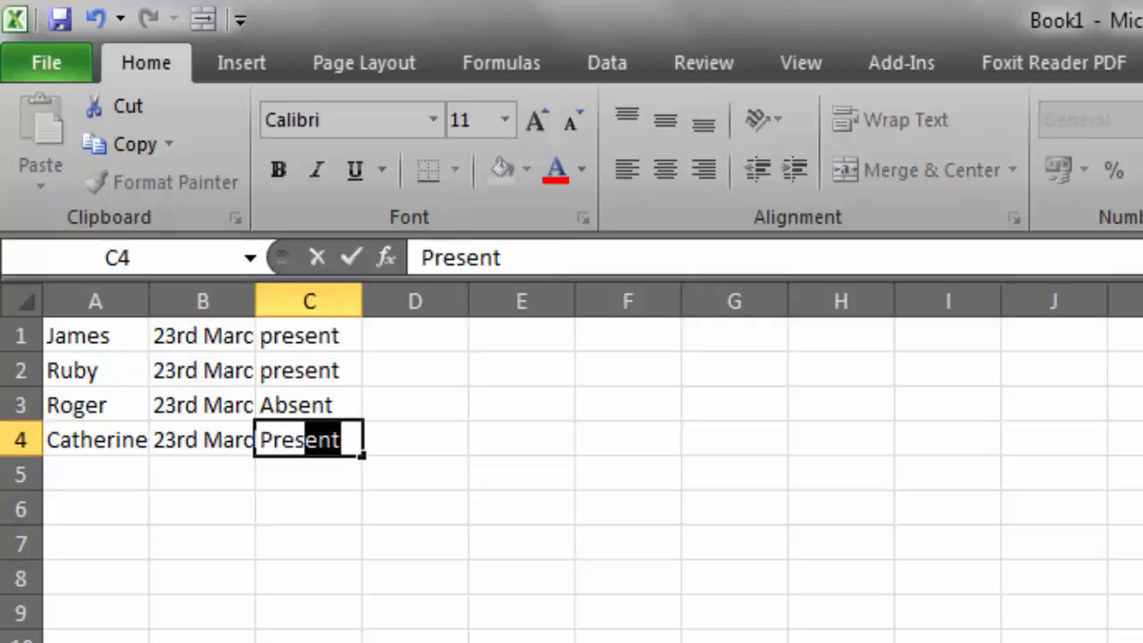
key(Return)
click(220, 642)
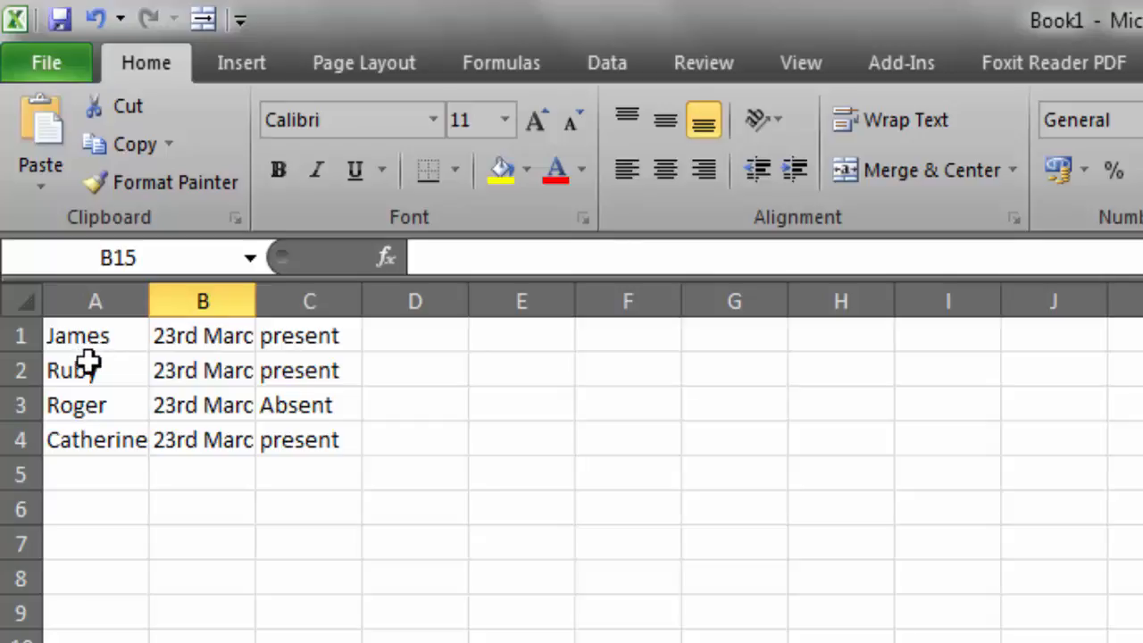
Step: Insert a blank row above the first attendance record
right_click(21, 336)
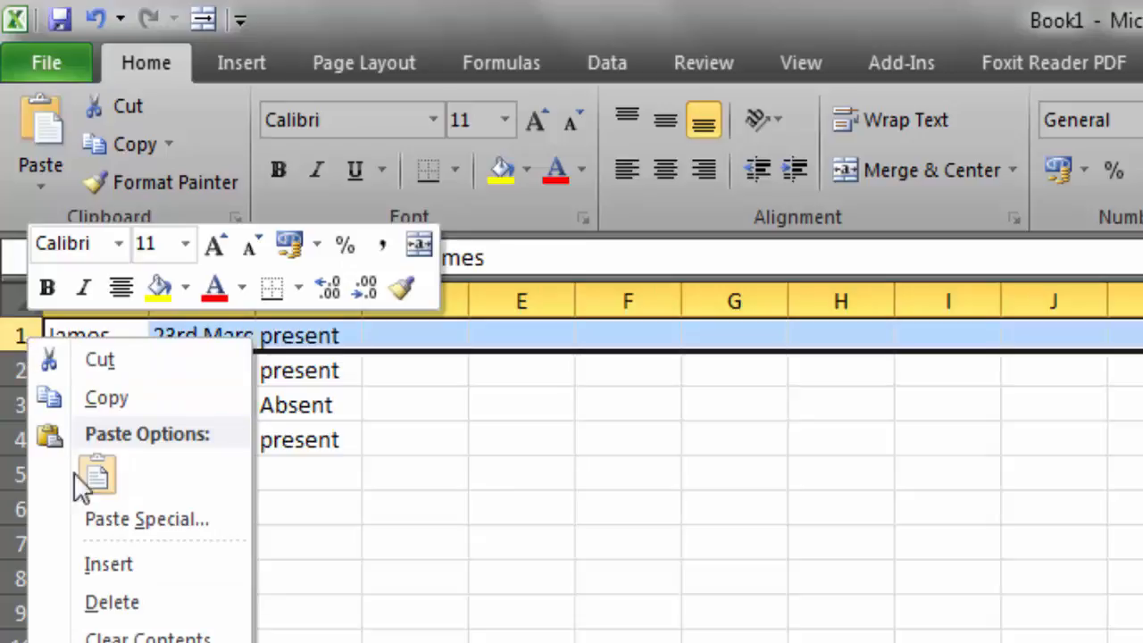
click(109, 564)
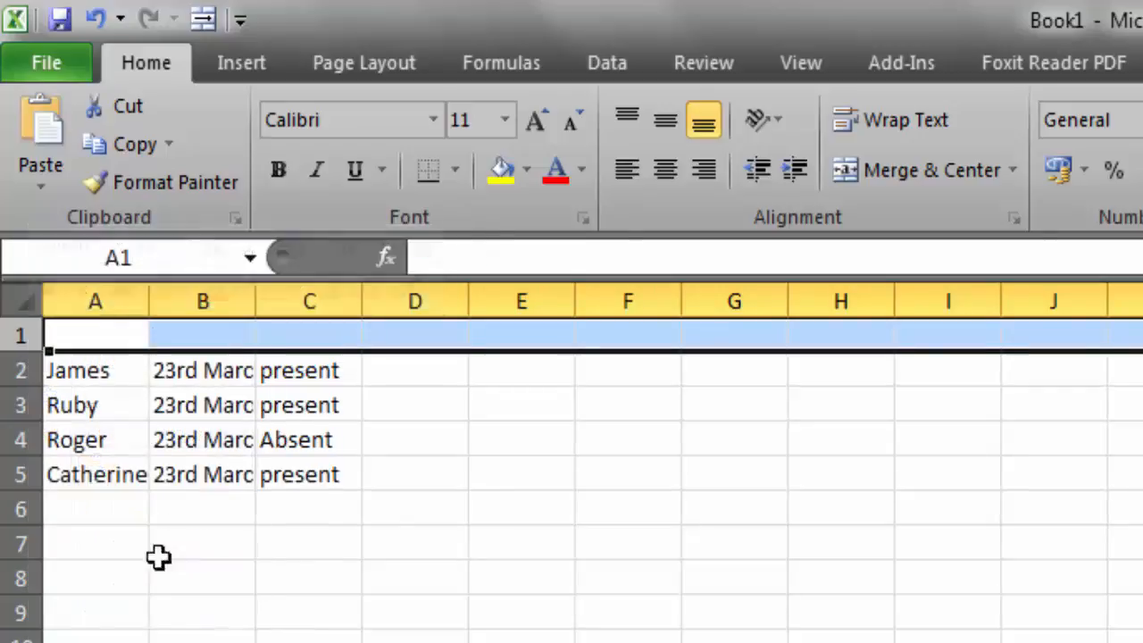
click(344, 601)
Step: Enter the column headings First Name, Date and Status in A1:C1 and make them bold
click(79, 339)
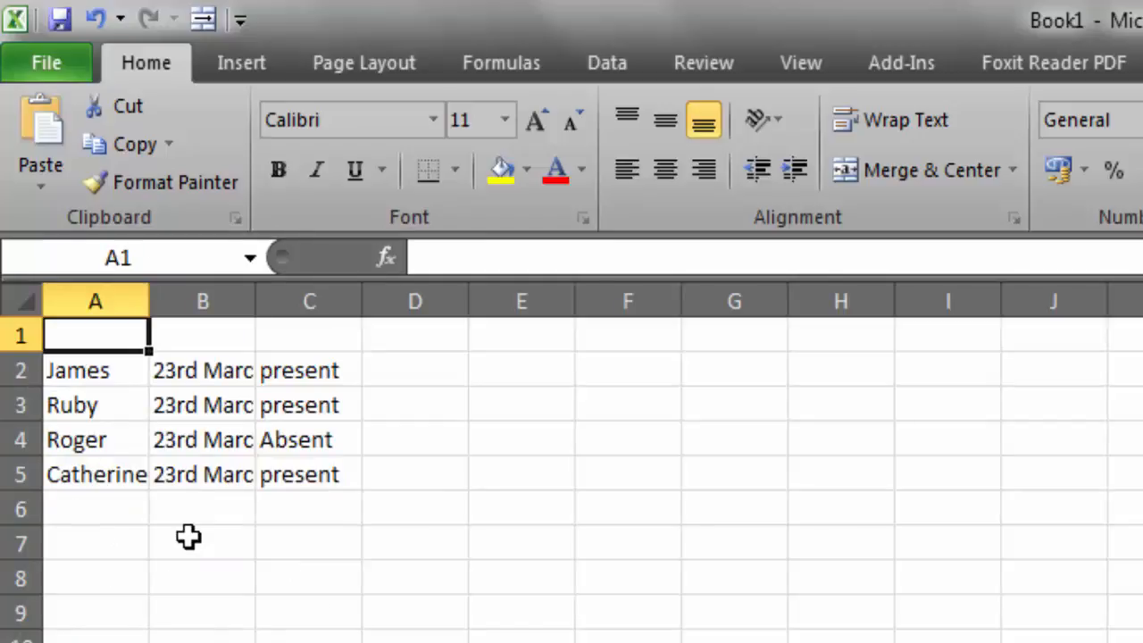
text(First Name)
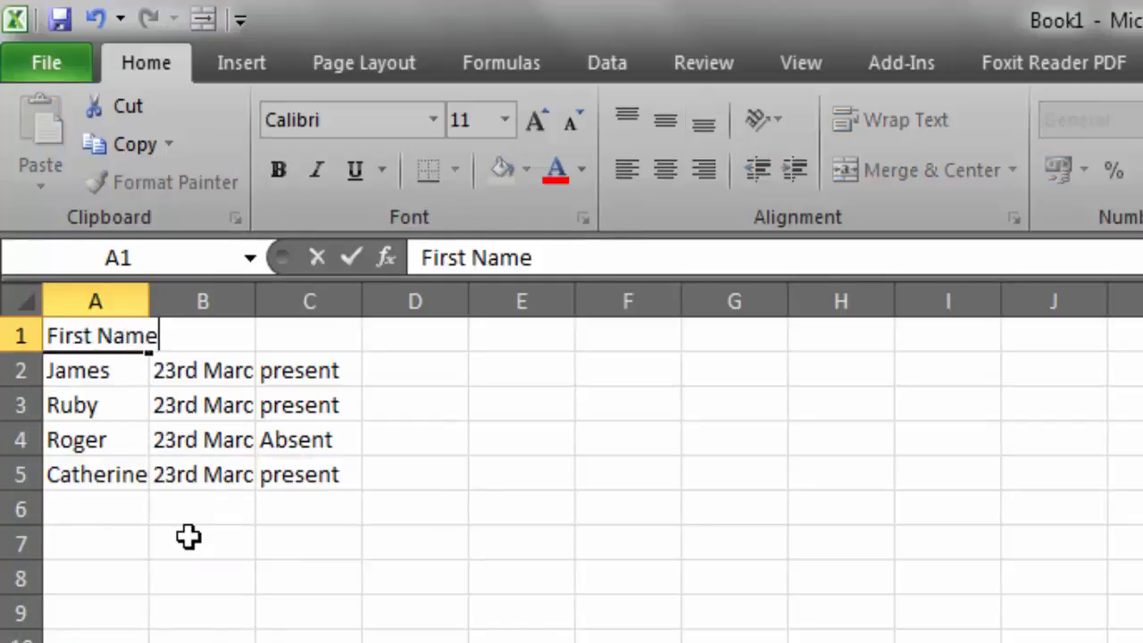
key(Tab)
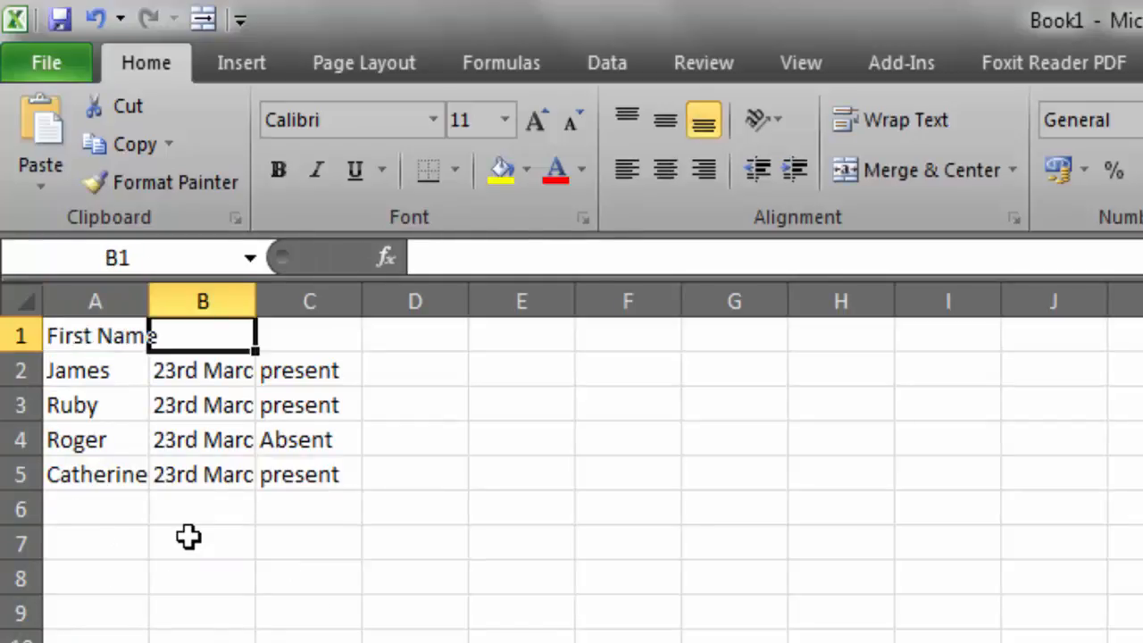
text(Date)
key(Tab)
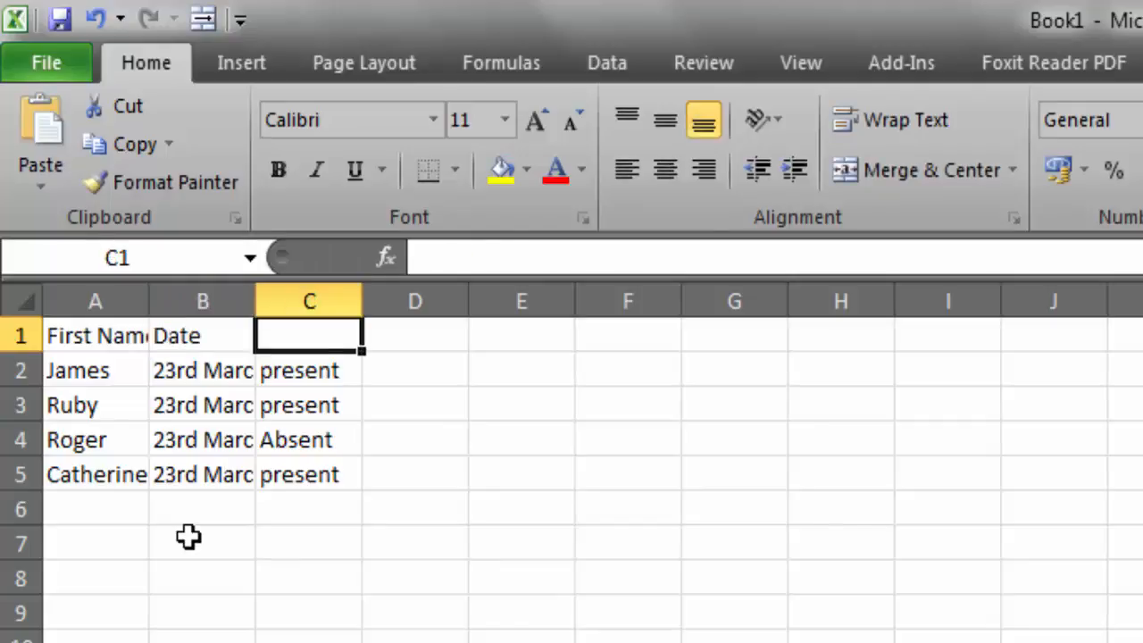
text(Status)
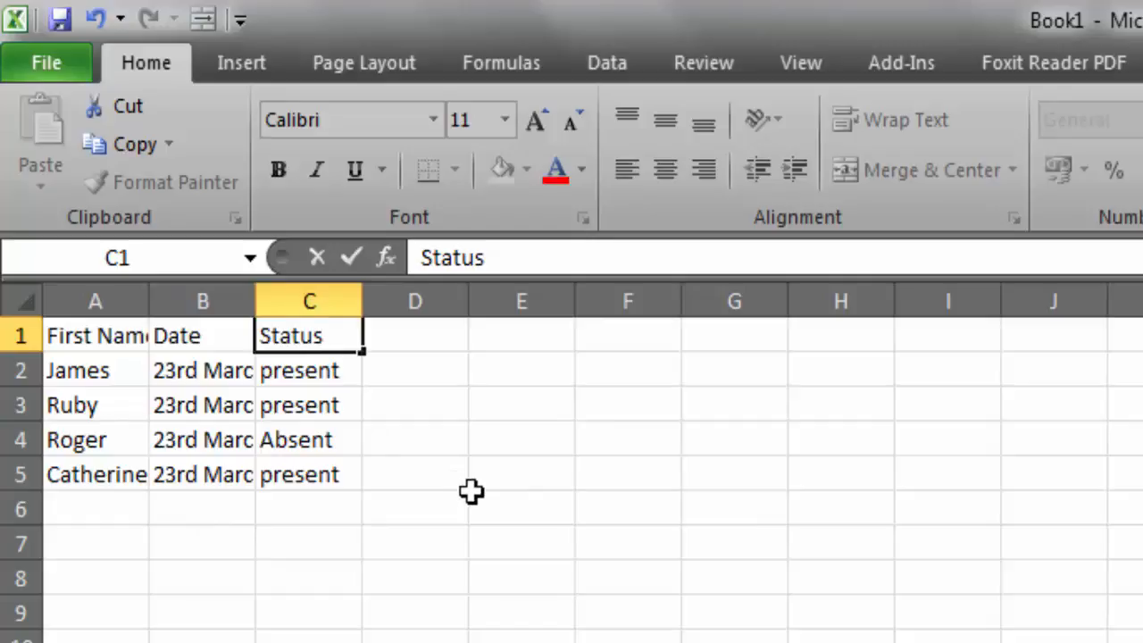
click(420, 397)
drag(356, 338, 85, 332)
click(279, 169)
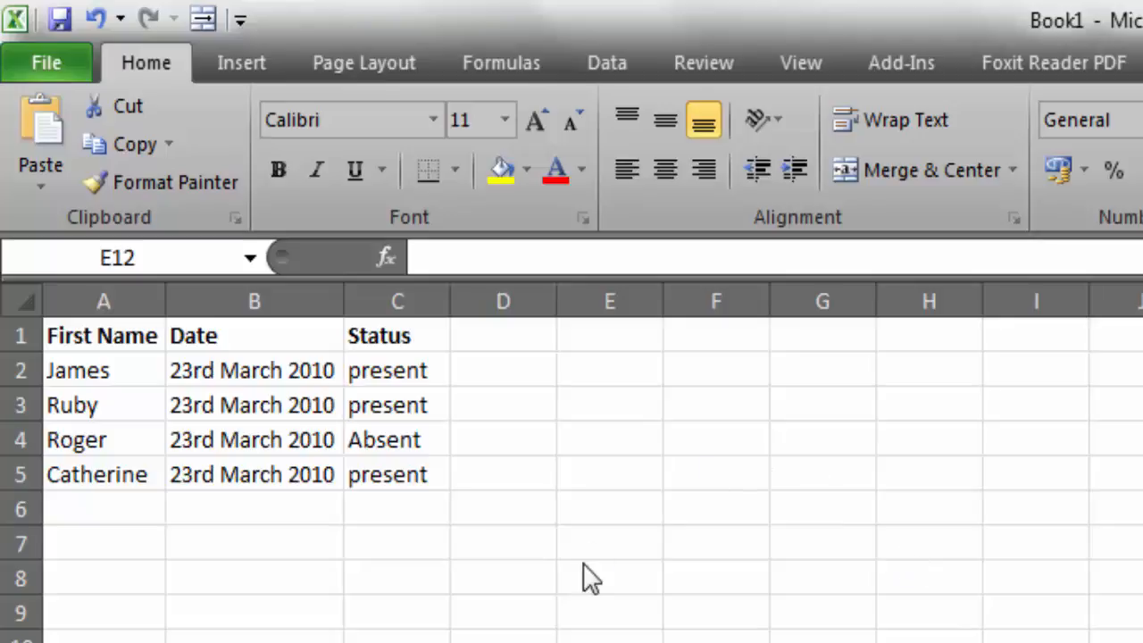
Step: Clear the contents of the whole attendance list in cells A1:D6
drag(391, 523, 98, 337)
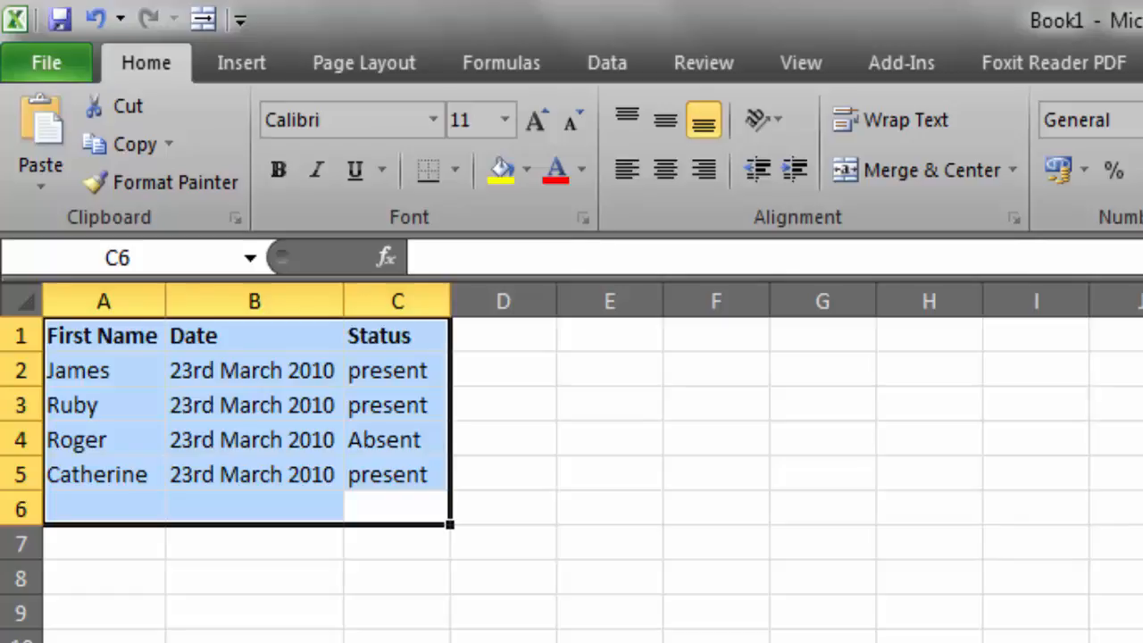
click(397, 641)
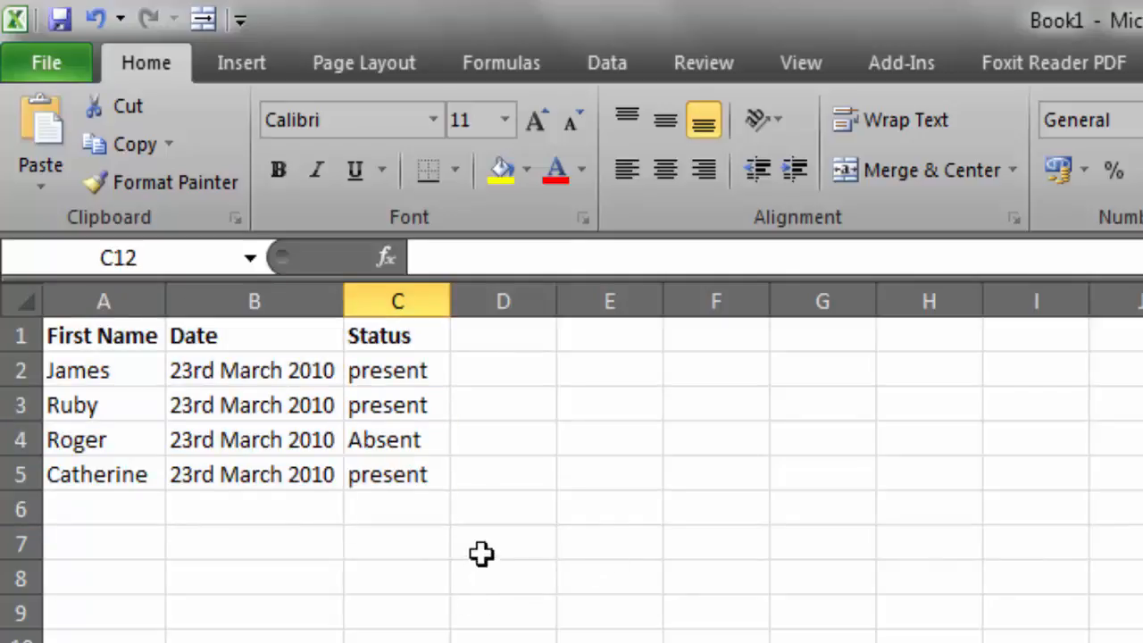
drag(455, 514, 3, 308)
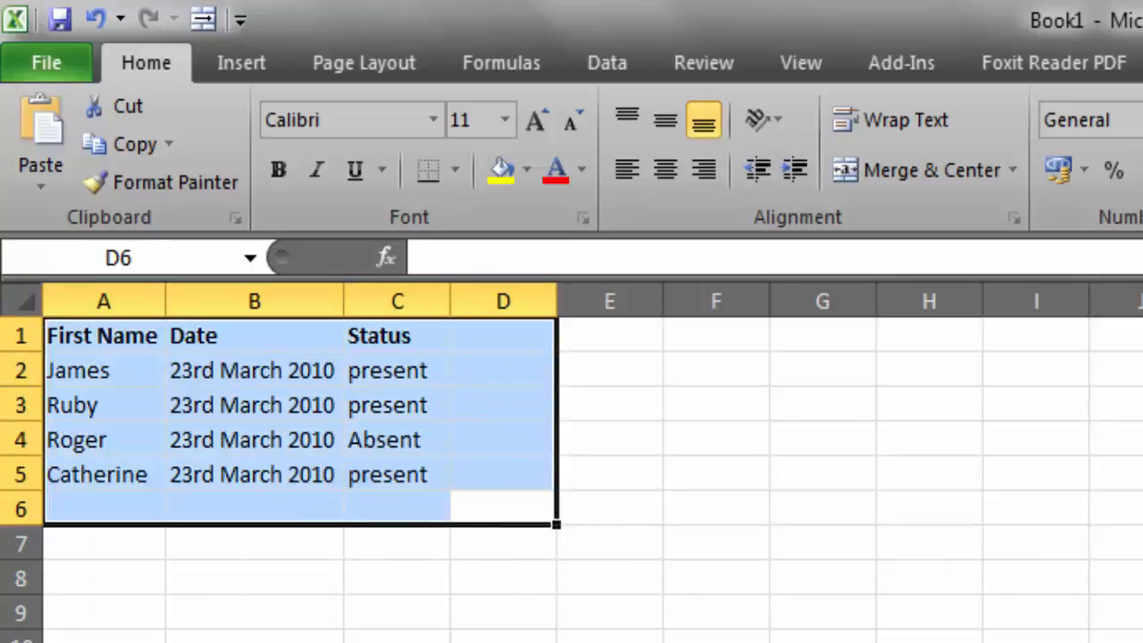
key(Delete)
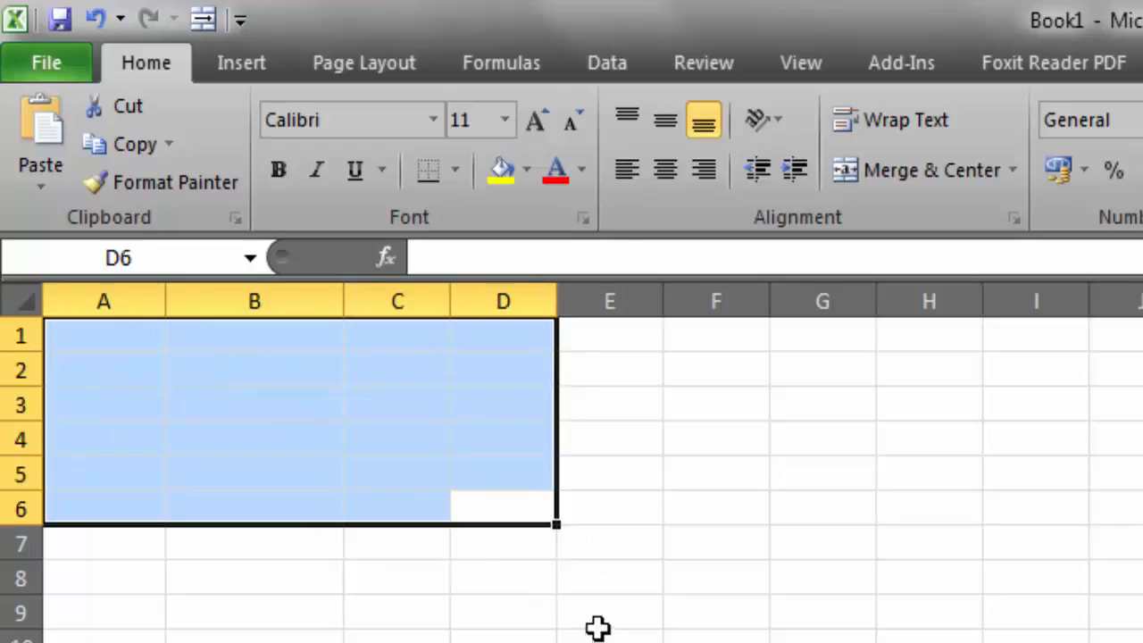
drag(600, 638, 600, 626)
click(250, 404)
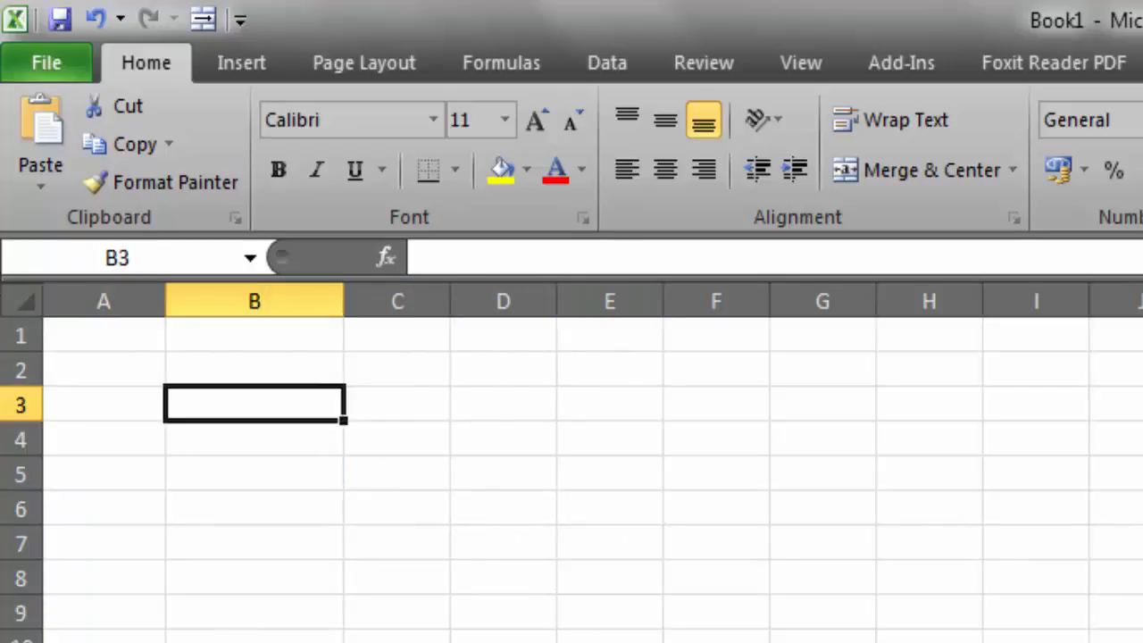
click(99, 334)
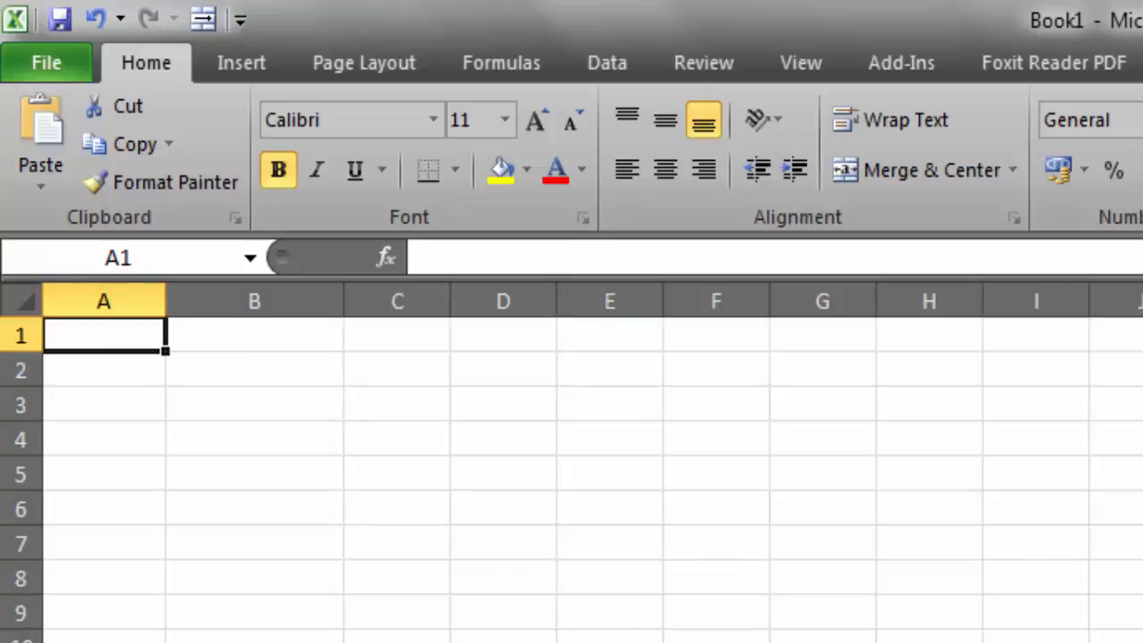
Step: Enter the text Hello Excel 2010 directly in cell B2
click(233, 373)
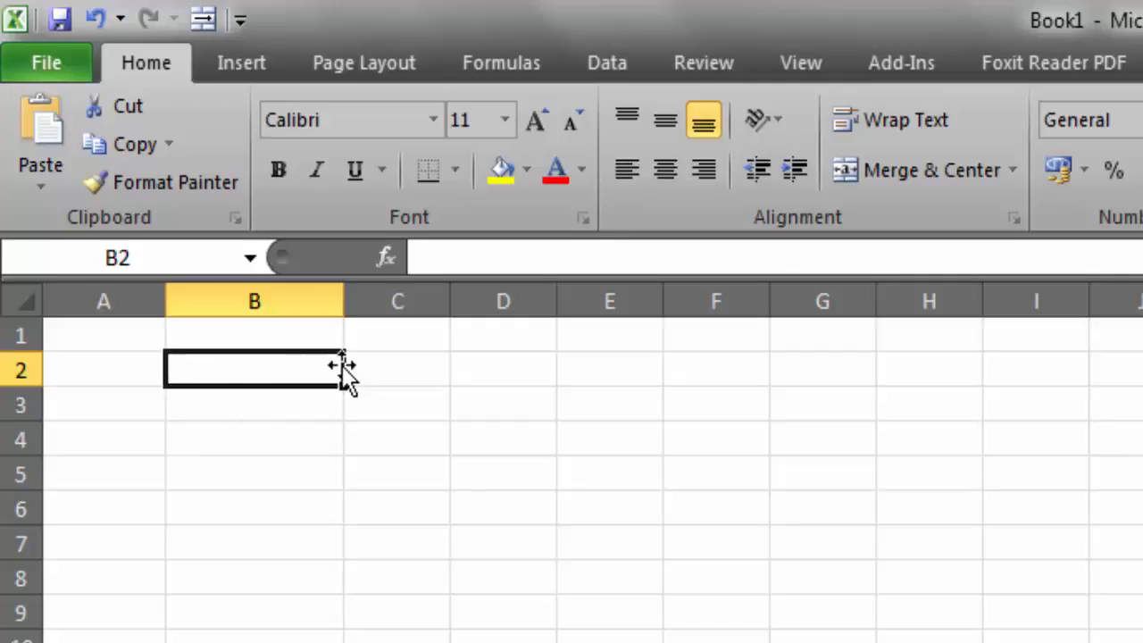
double_click(262, 373)
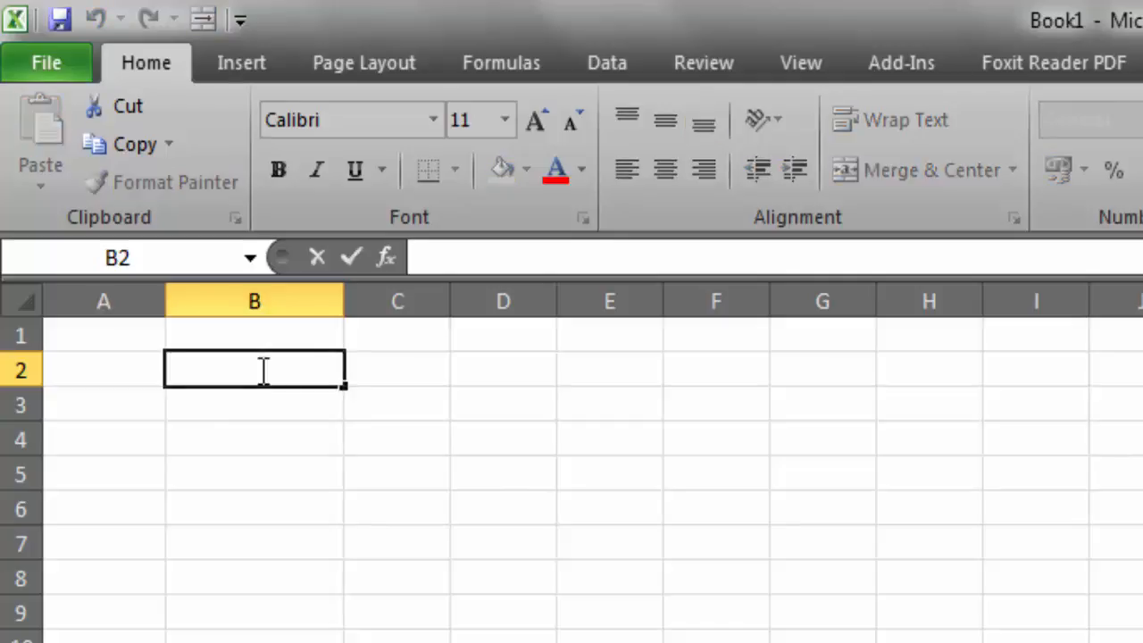
text(Hello Excel 2)
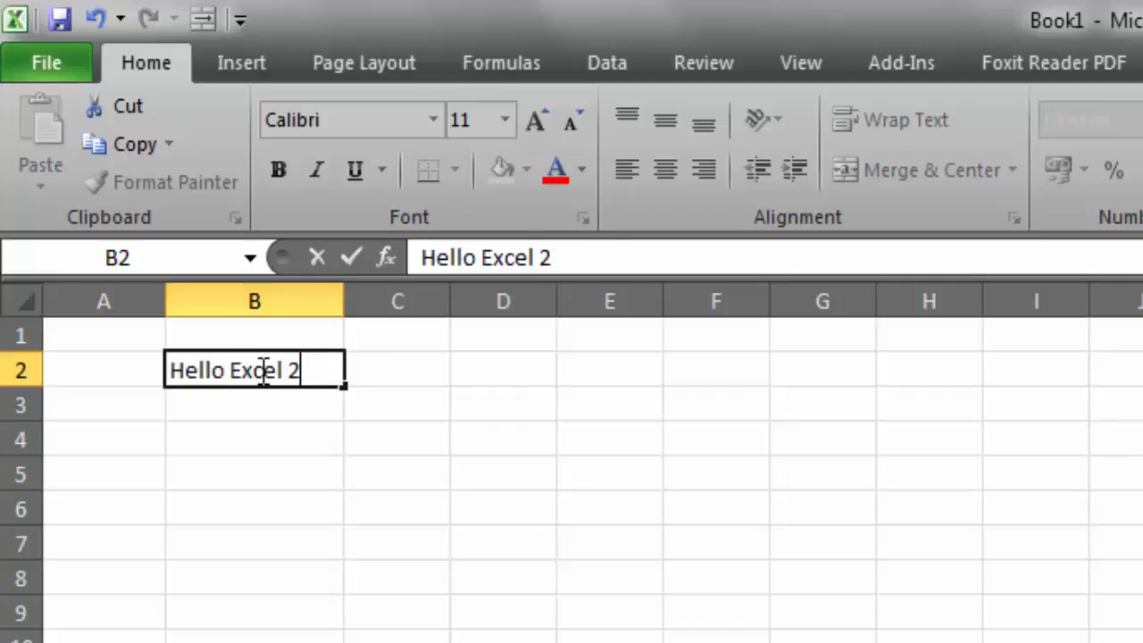
text(010)
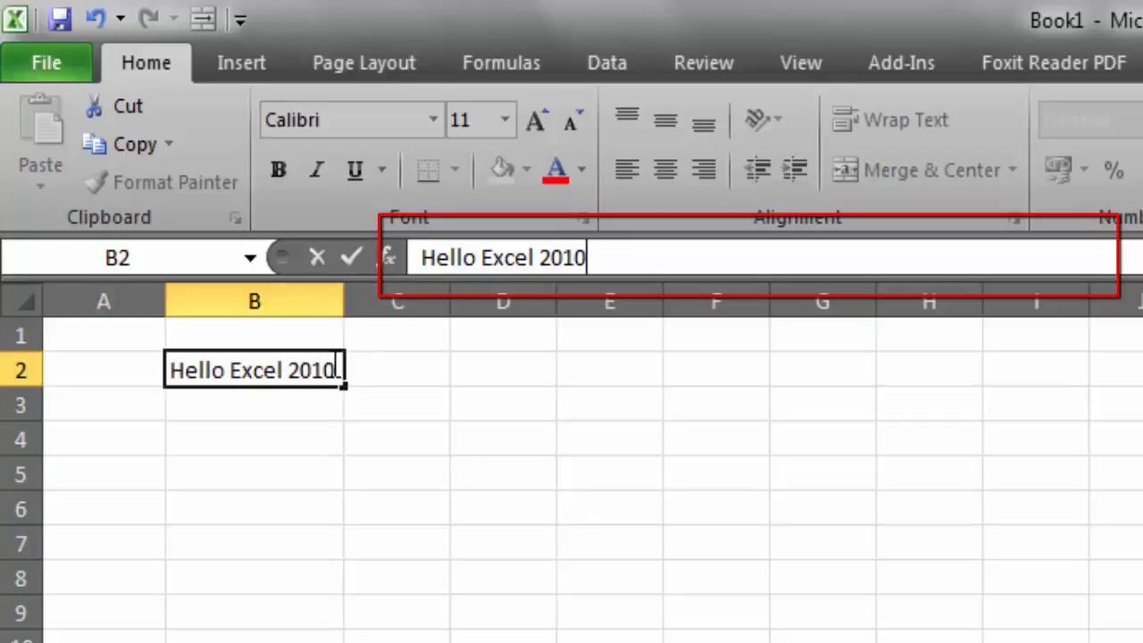
click(404, 416)
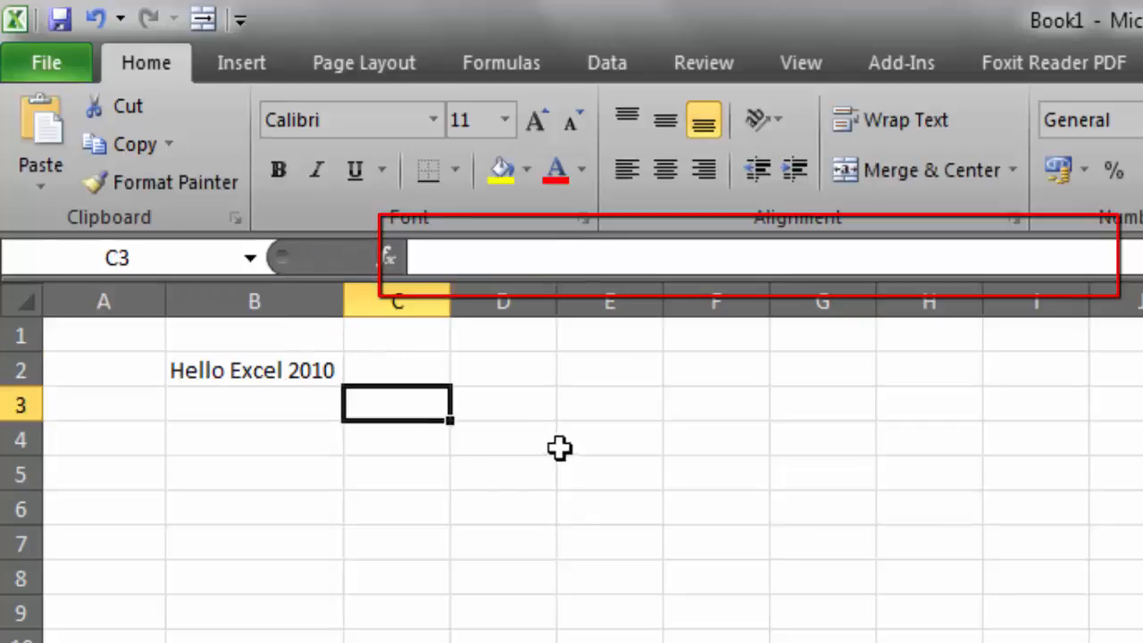
Step: Enter hello again! in cell D5 through the formula bar and autofit the width of column D
click(500, 474)
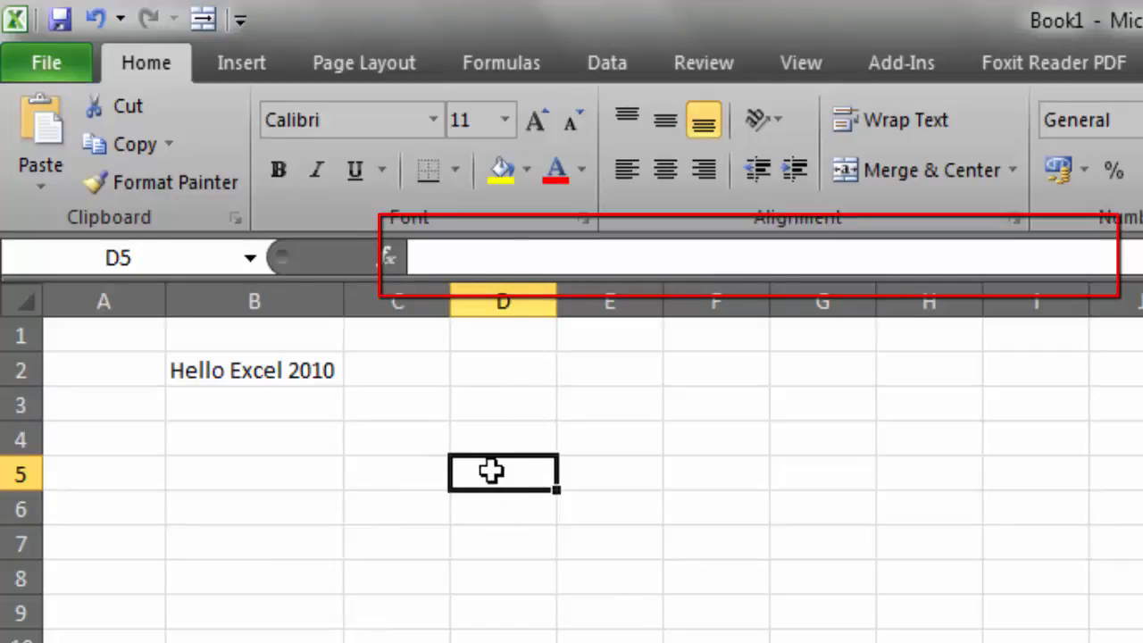
click(439, 258)
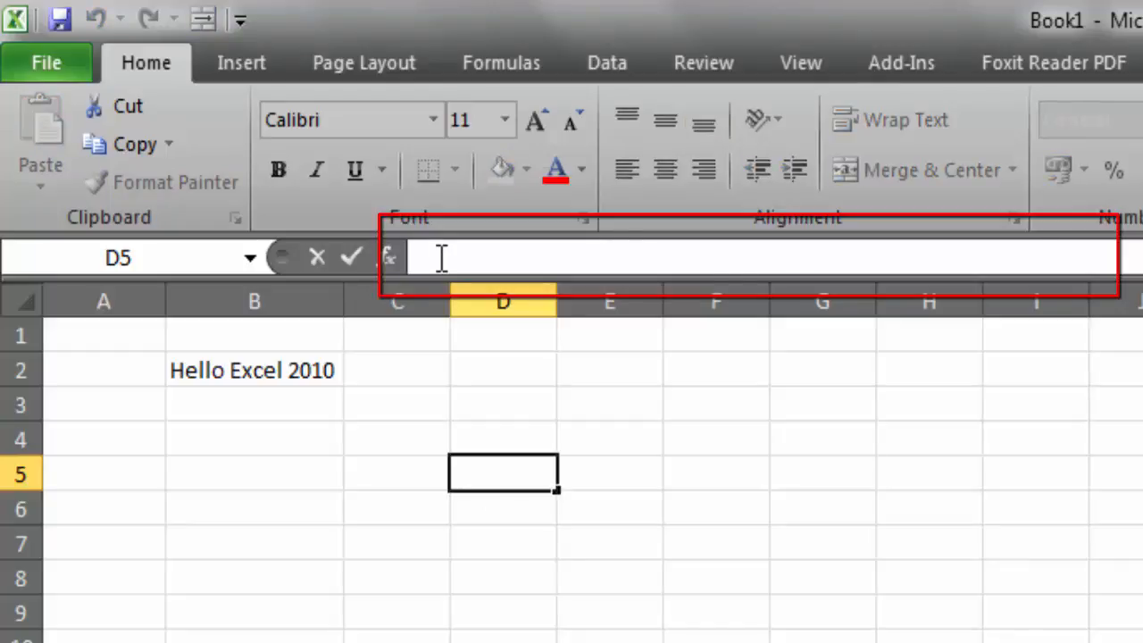
text(hello again!)
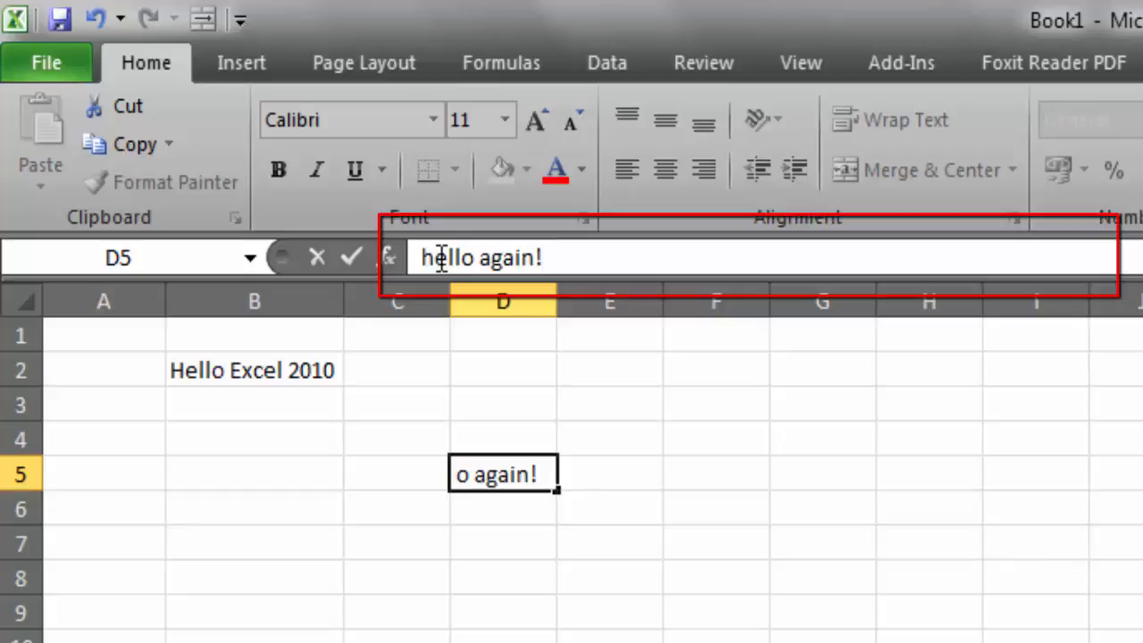
key(Return)
key(Return)
double_click(555, 301)
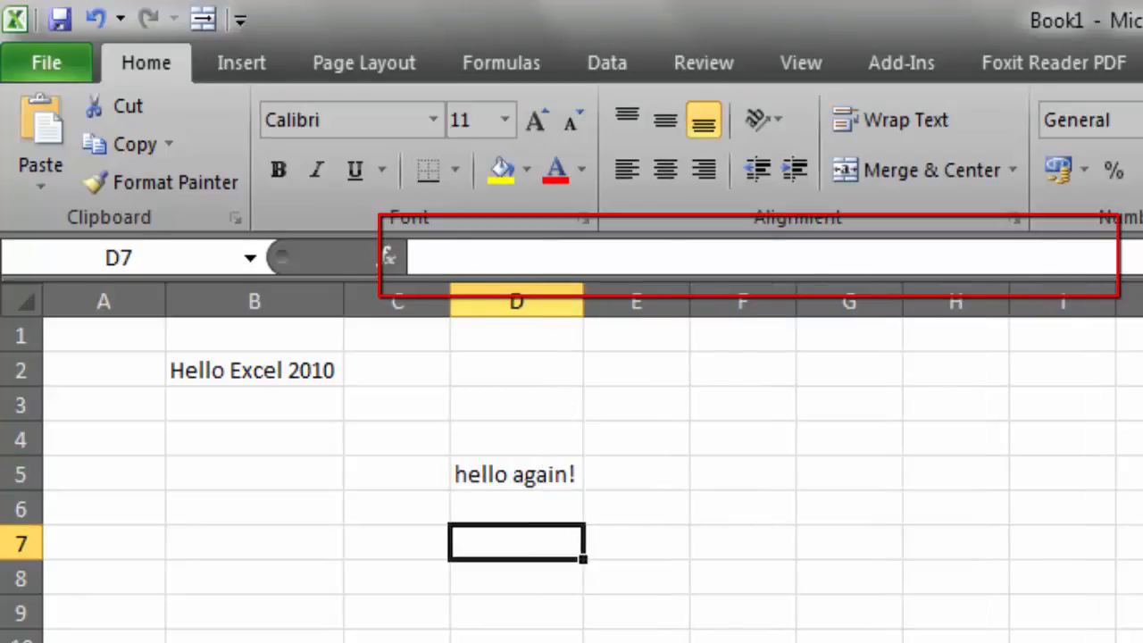
click(544, 473)
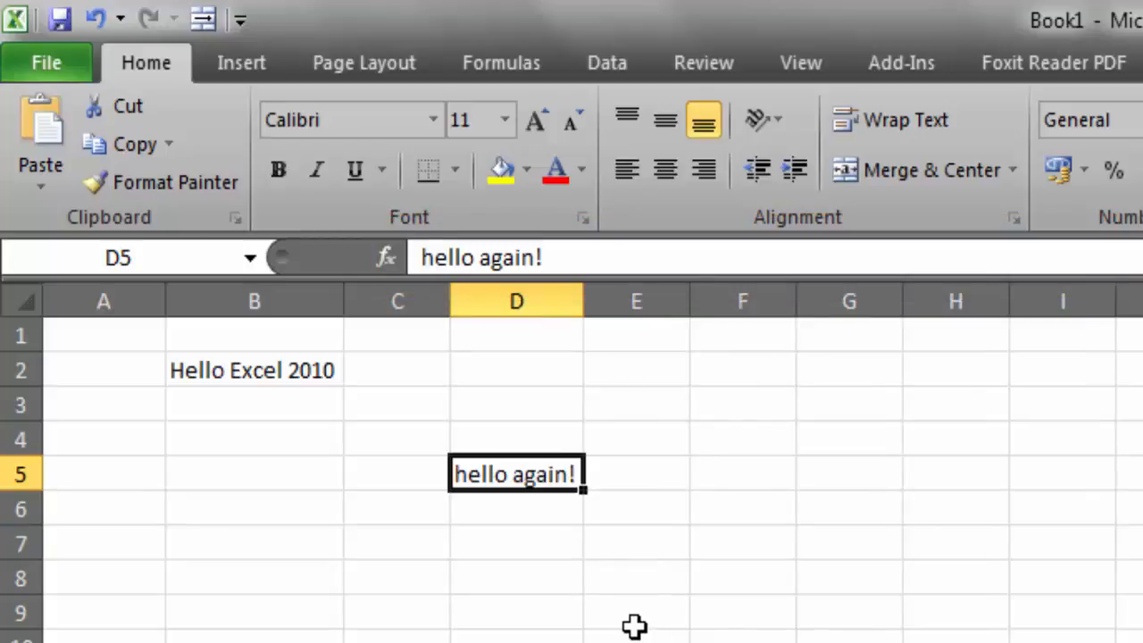
click(242, 399)
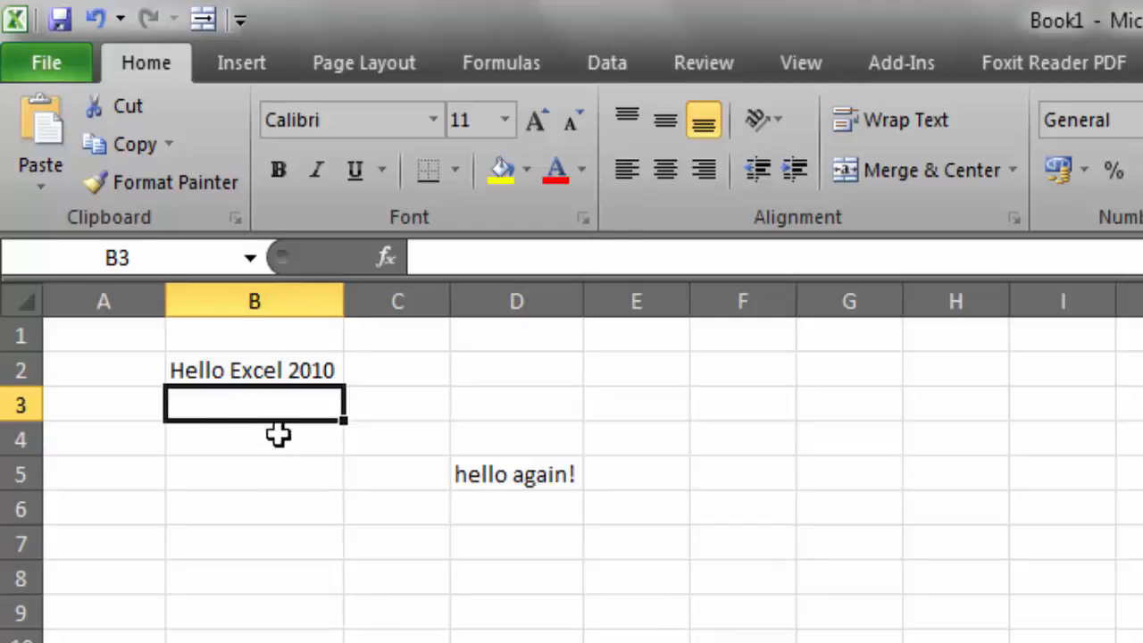
click(271, 487)
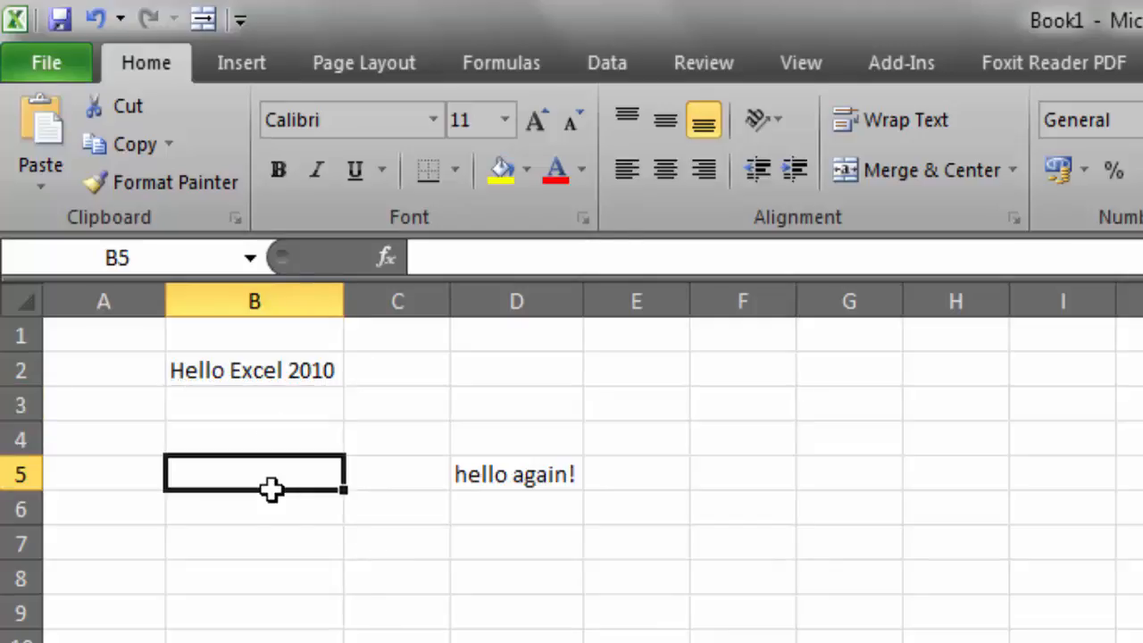
click(468, 258)
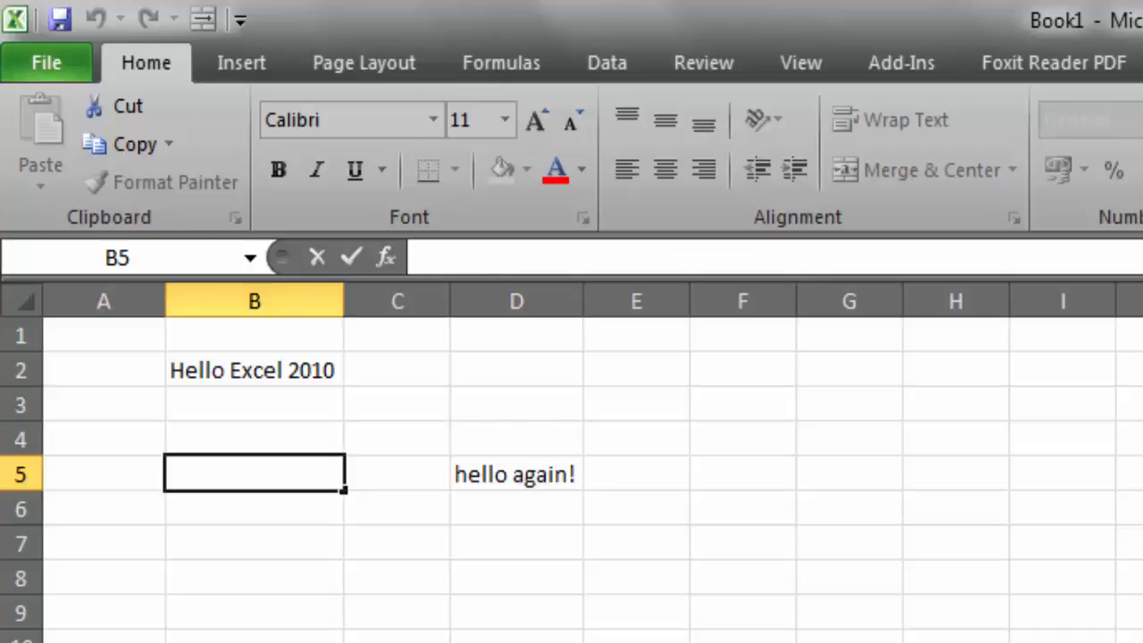
click(233, 369)
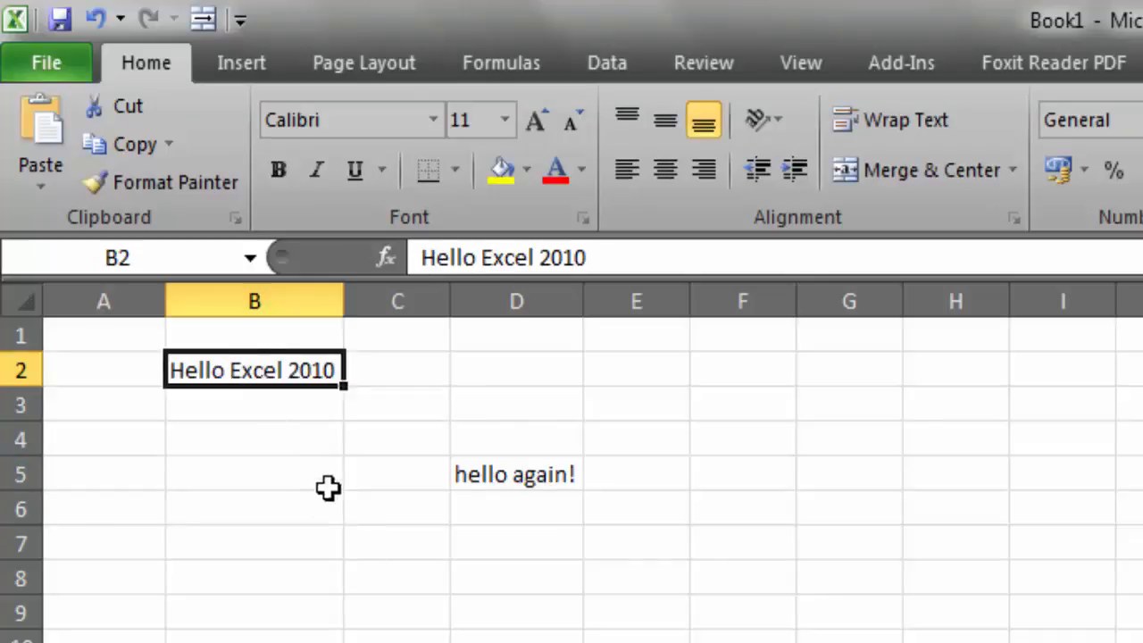
Step: Enter a person's first name in cell C8
click(427, 585)
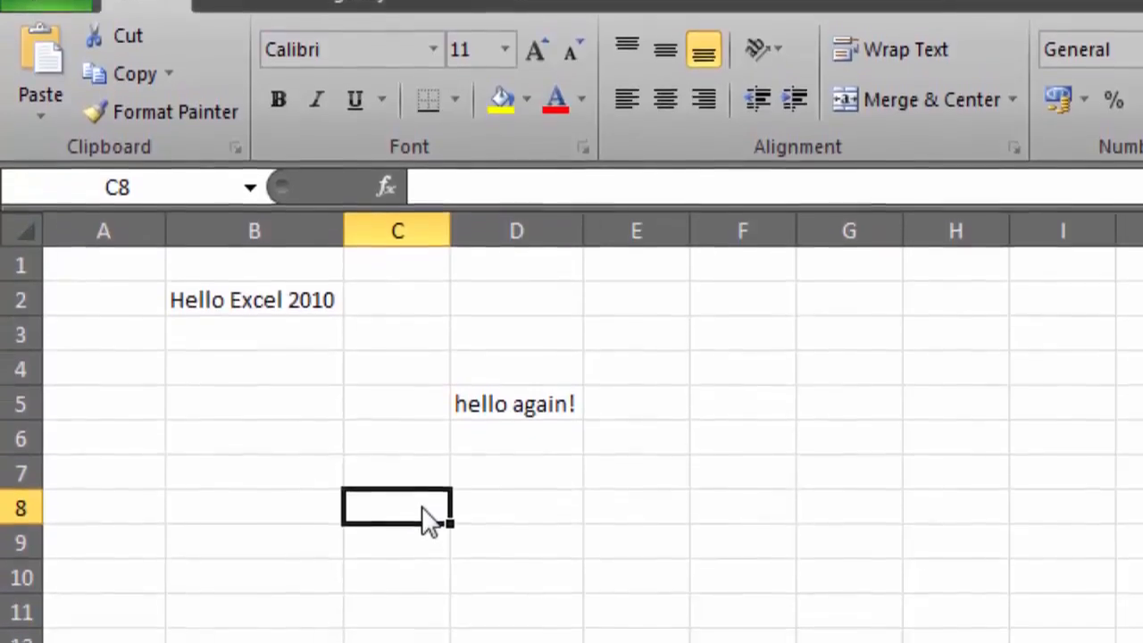
text(John)
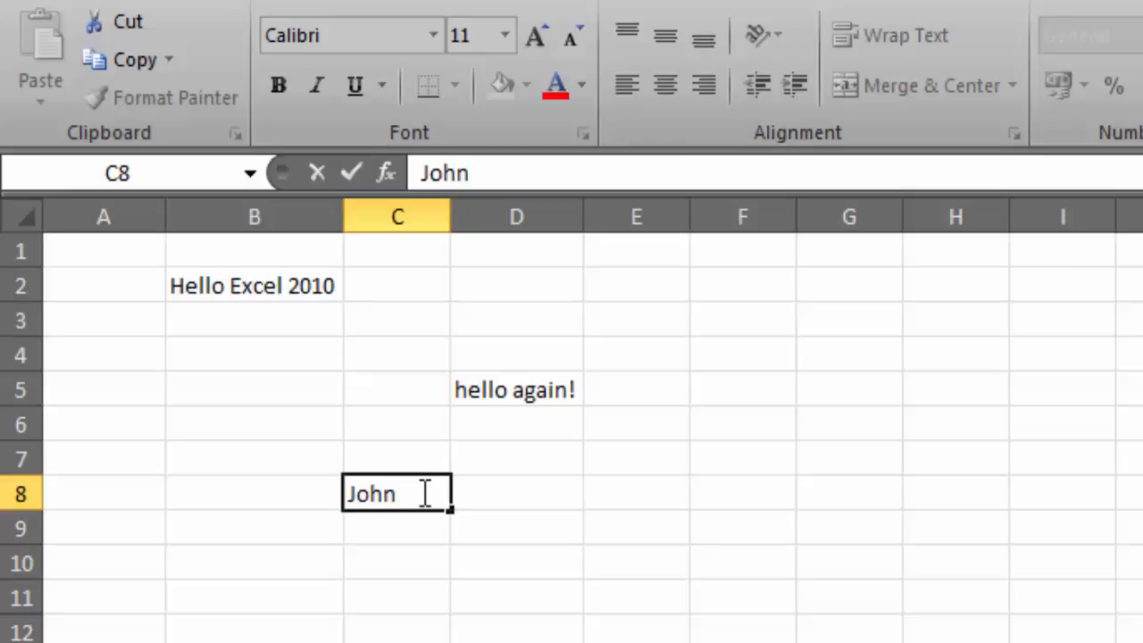
key(Return)
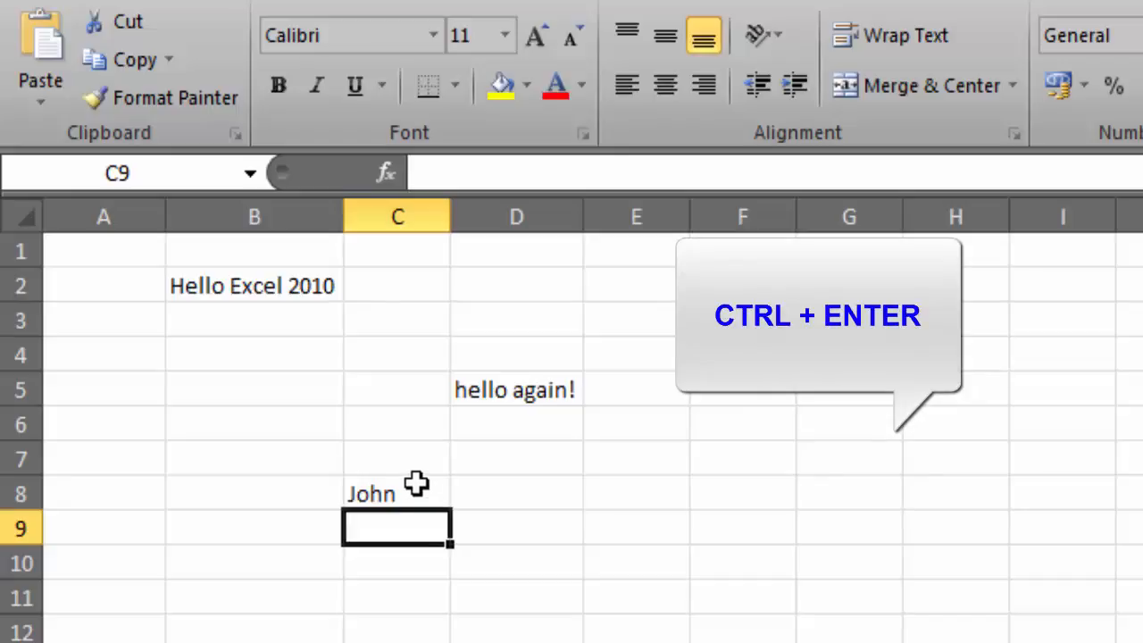
Step: Select cell C8, move the active cell one column right to D8, and return past C8 to B8
click(531, 607)
click(391, 497)
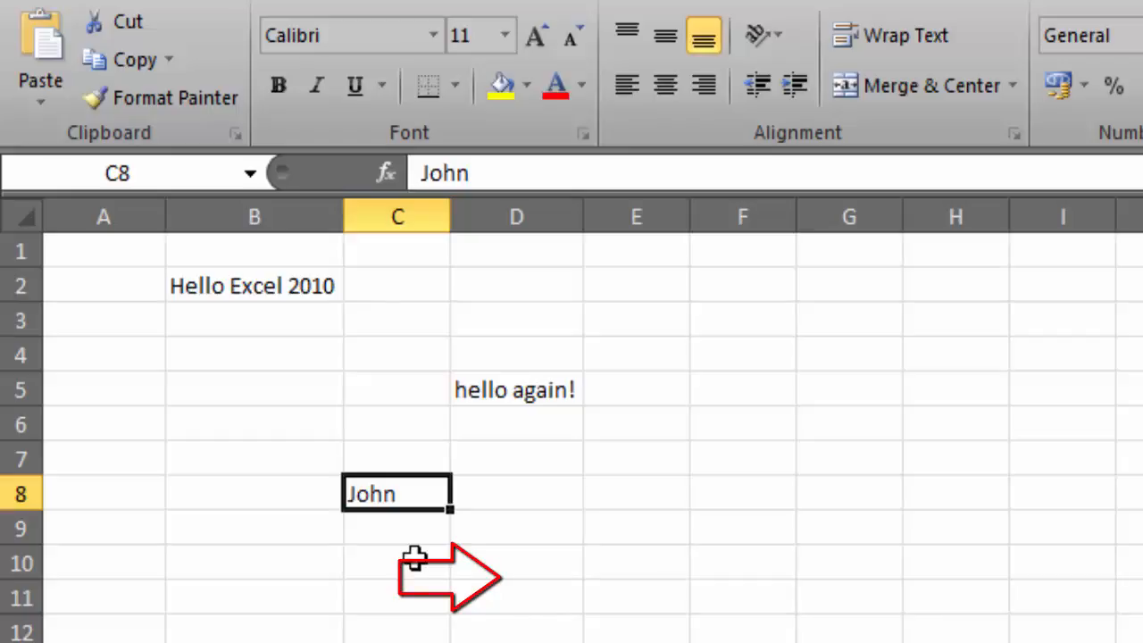
key(Right)
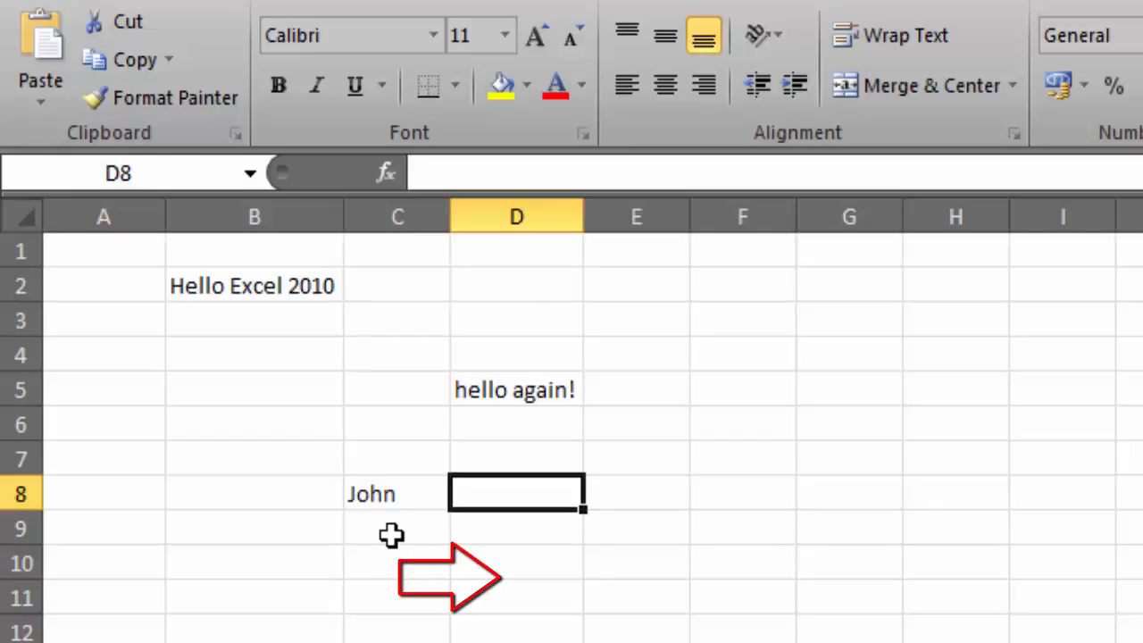
key(Left)
key(Left)
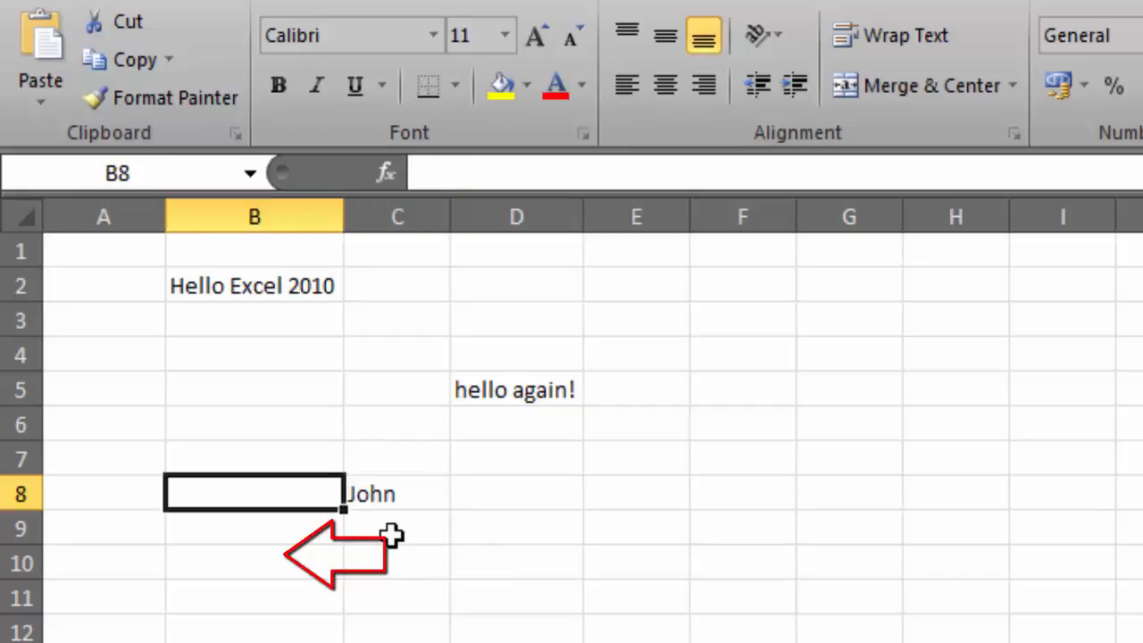